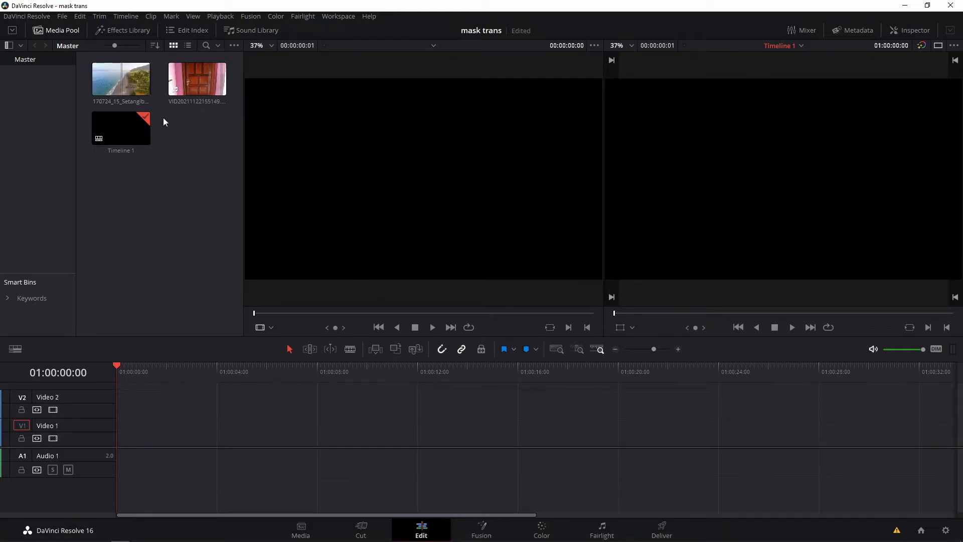
Preview the door clip and the 170724_15_Setangibeach.mp4 clip by scrubbing through each in the source viewer.
double_click(185, 77)
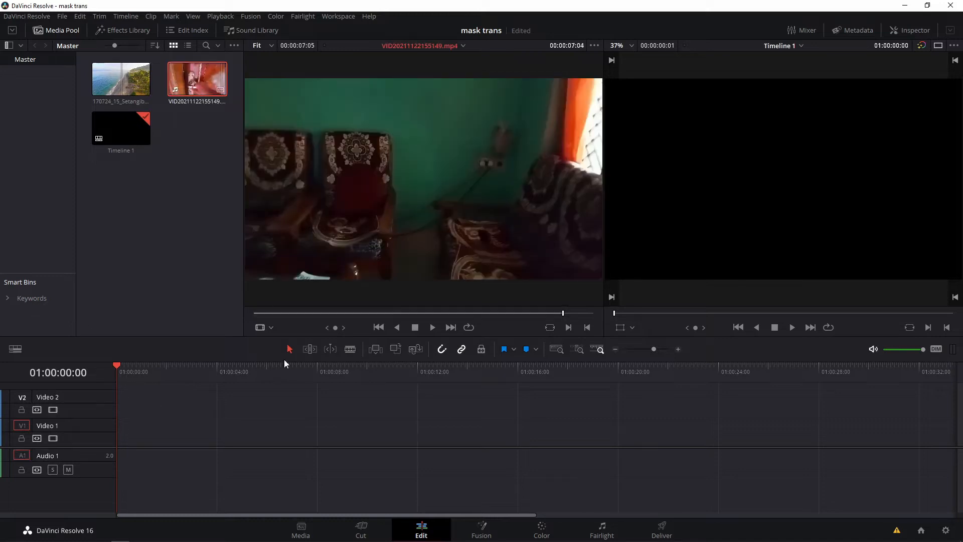
drag(266, 312, 531, 356)
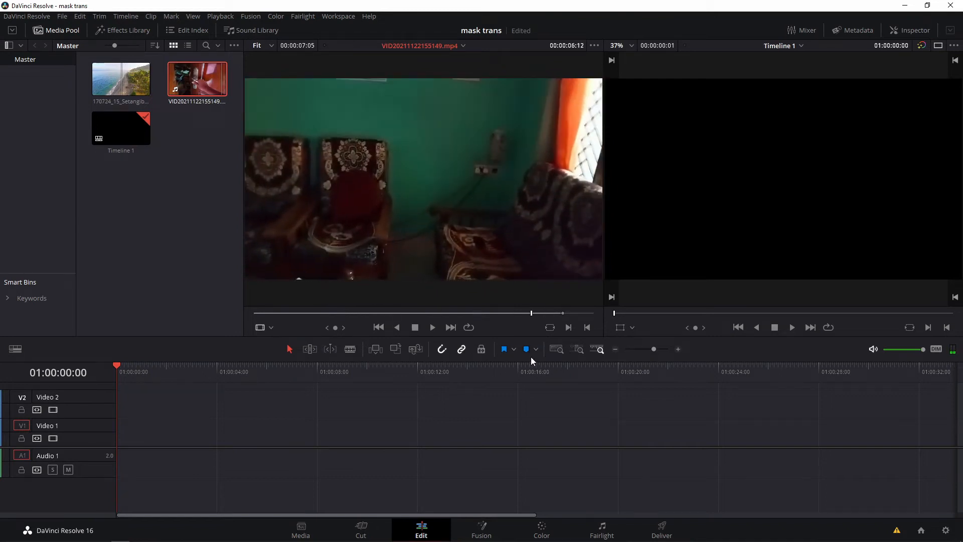
click(122, 83)
double_click(122, 83)
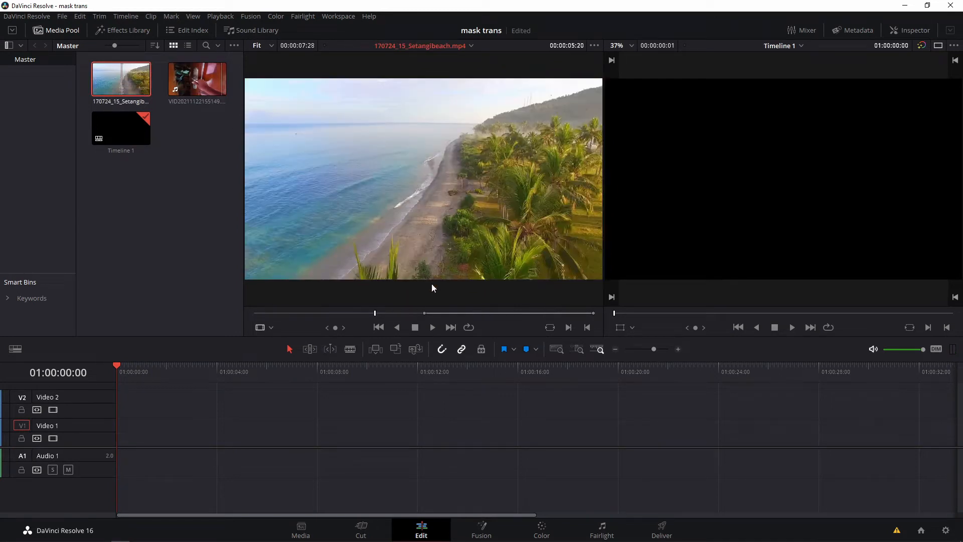
drag(376, 316, 550, 375)
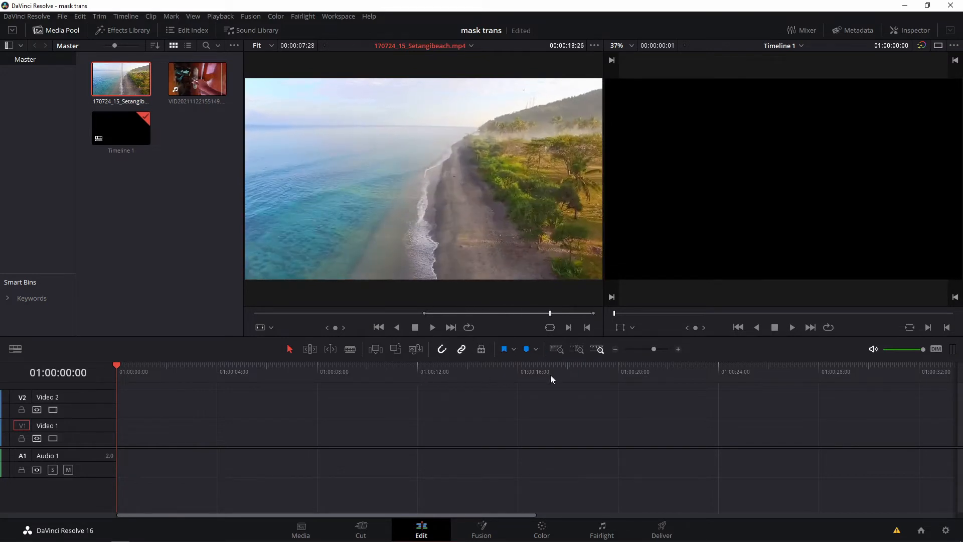
click(192, 82)
double_click(192, 82)
mouse_move(282, 315)
mouse_down()
mouse_move(261, 314)
mouse_move(282, 317)
mouse_up()
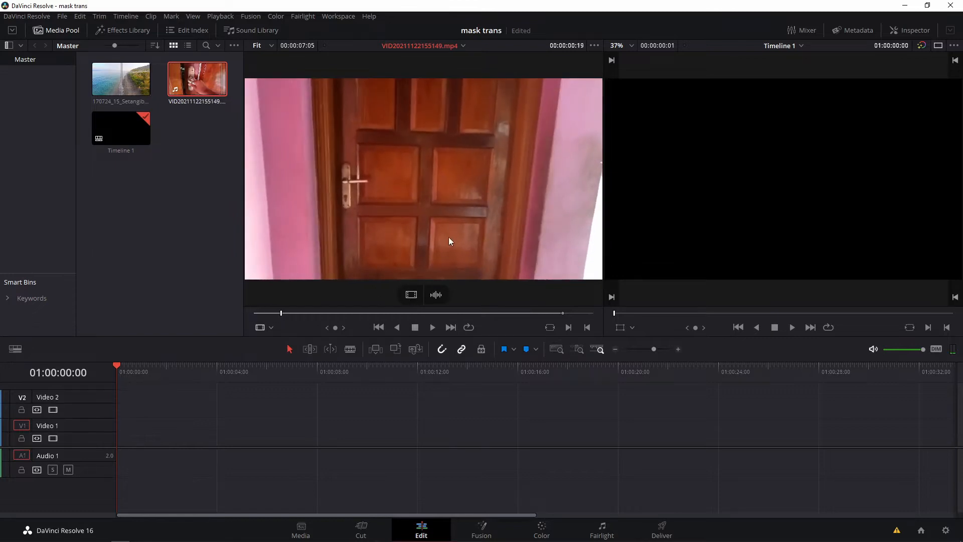
Place only the video of VID20211122155149.mp4 at the start of Video 1, with 170724_15_Setangibeach.mp4 after it, leaving a gap.
drag(279, 368, 113, 429)
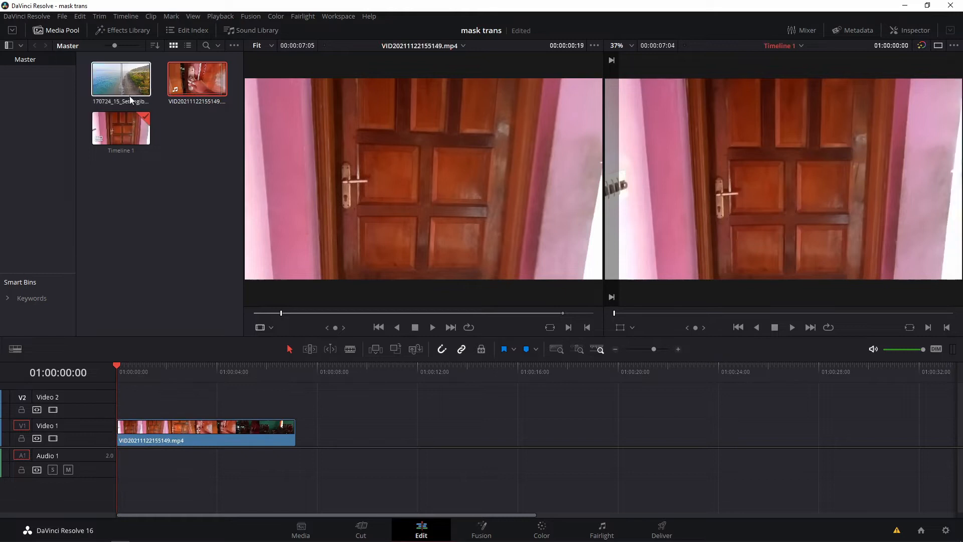
drag(110, 80, 315, 437)
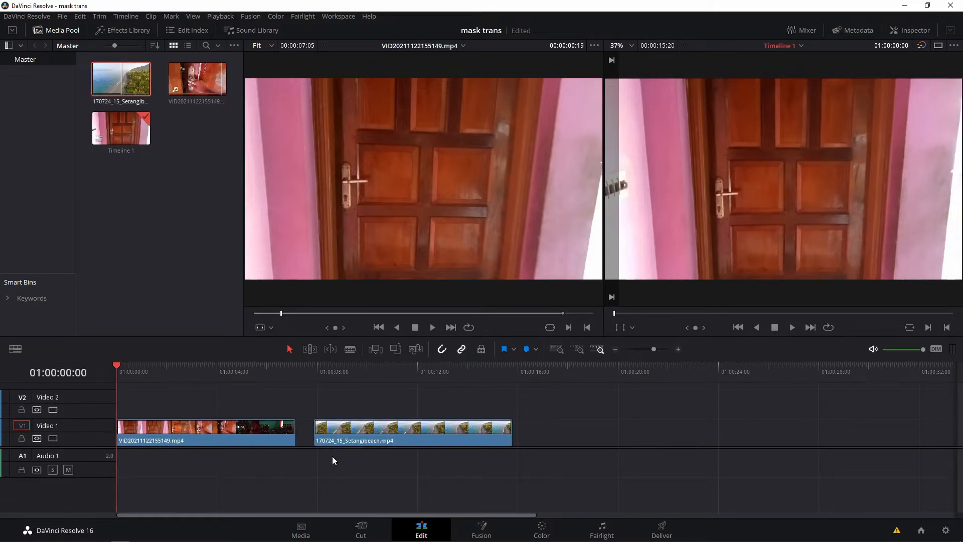
click(363, 436)
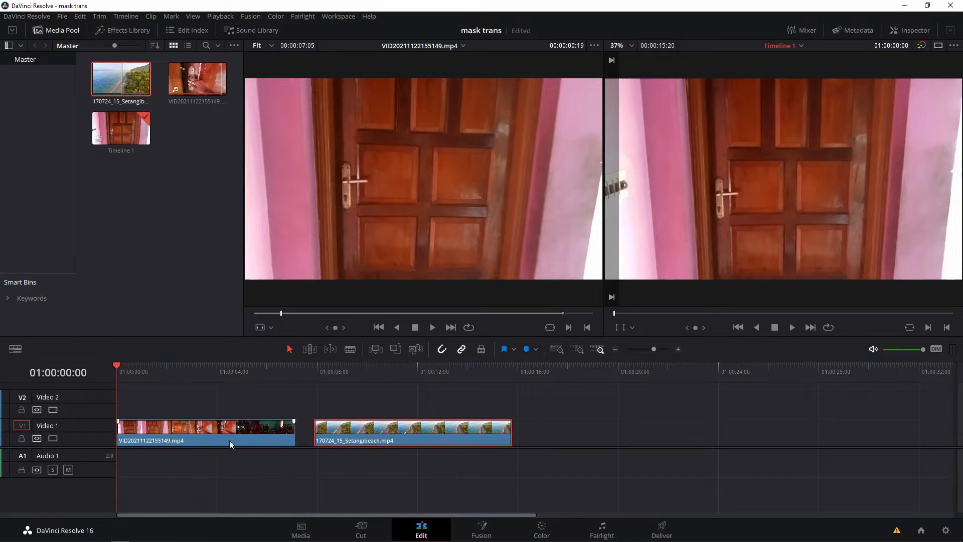
Move the door clip to Video 2 and align the beach clip's start on Video 1 with 01:00:03:11, where the door begins opening.
drag(116, 363, 204, 381)
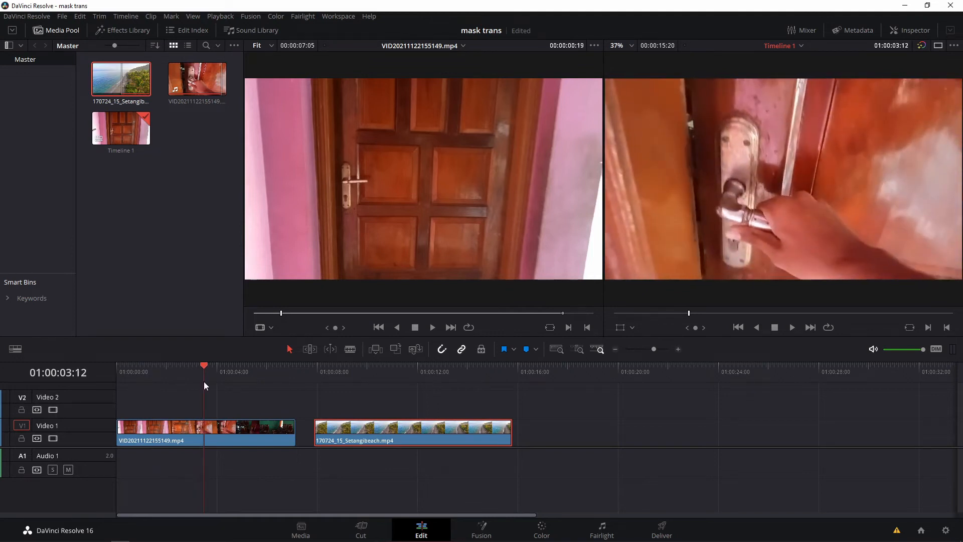
key(Left)
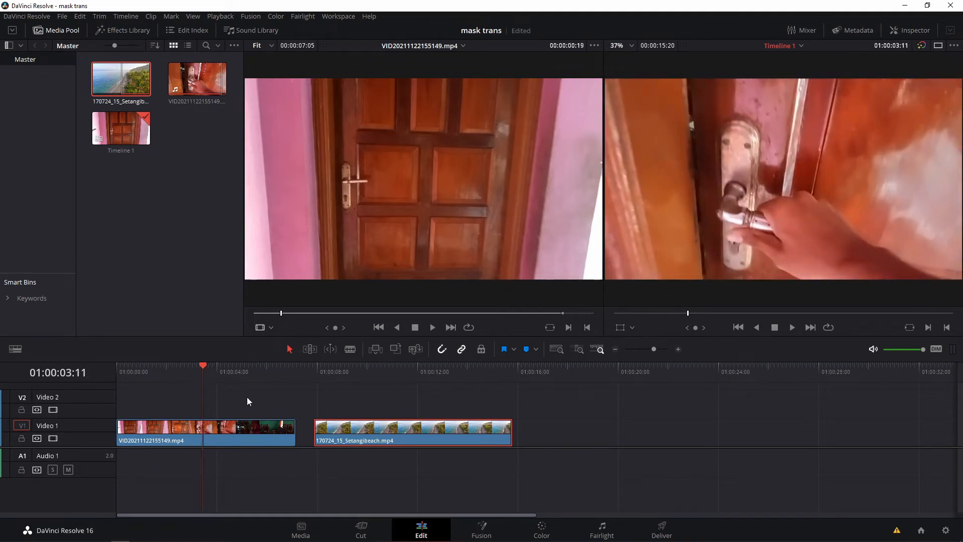
key(Left)
key(Right)
drag(249, 436, 248, 409)
drag(406, 439, 303, 432)
Add an inverted Polygon mask to the door clip's MediaIn1 in Fusion at frame 101, using an enlarged single viewer.
key(Left)
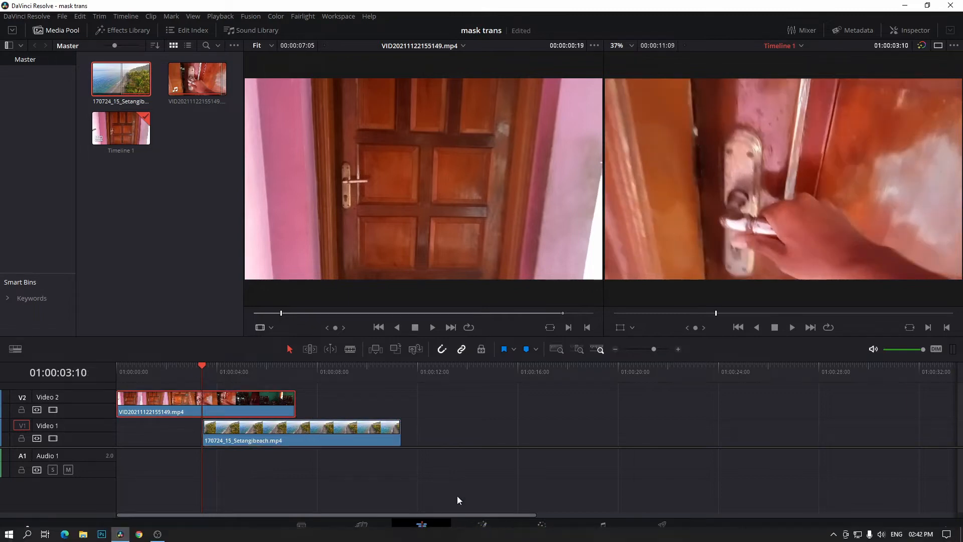
click(483, 529)
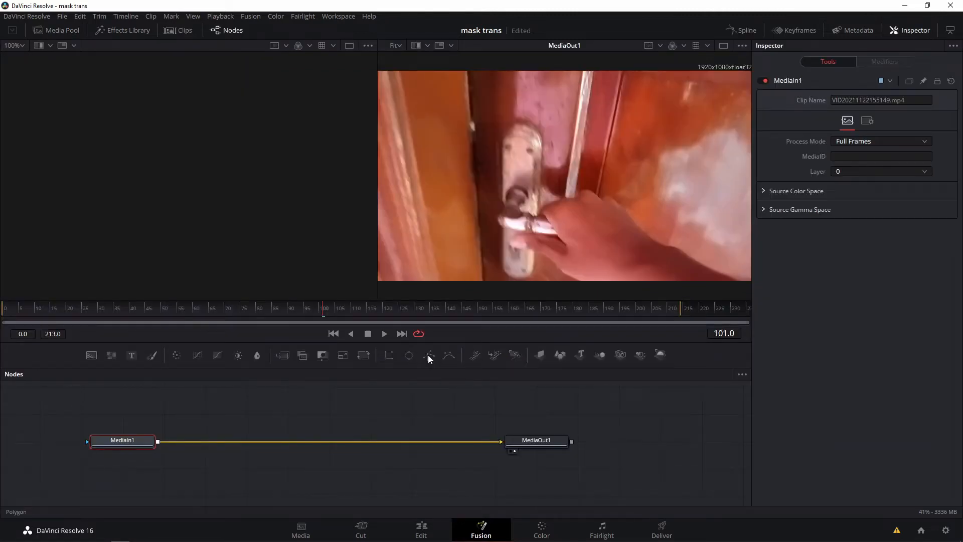
click(429, 356)
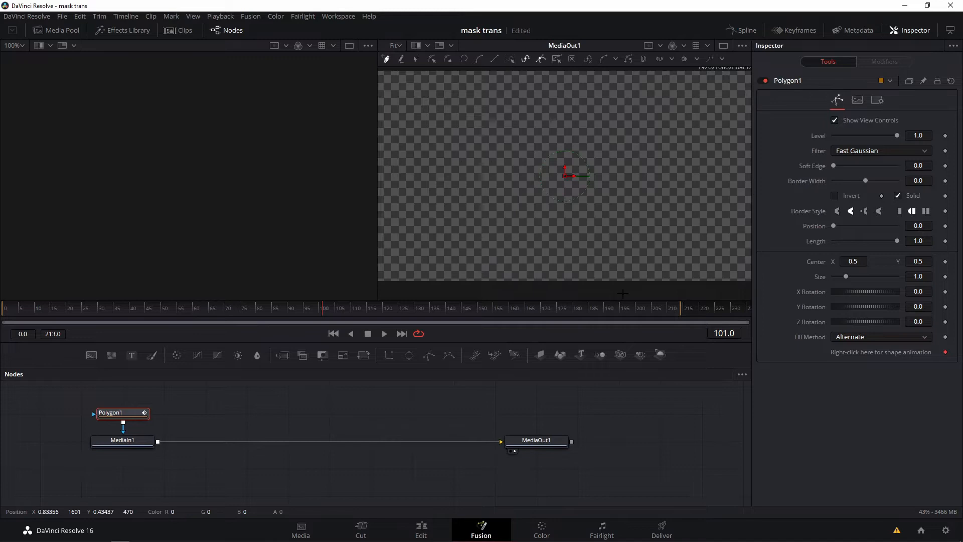
click(723, 46)
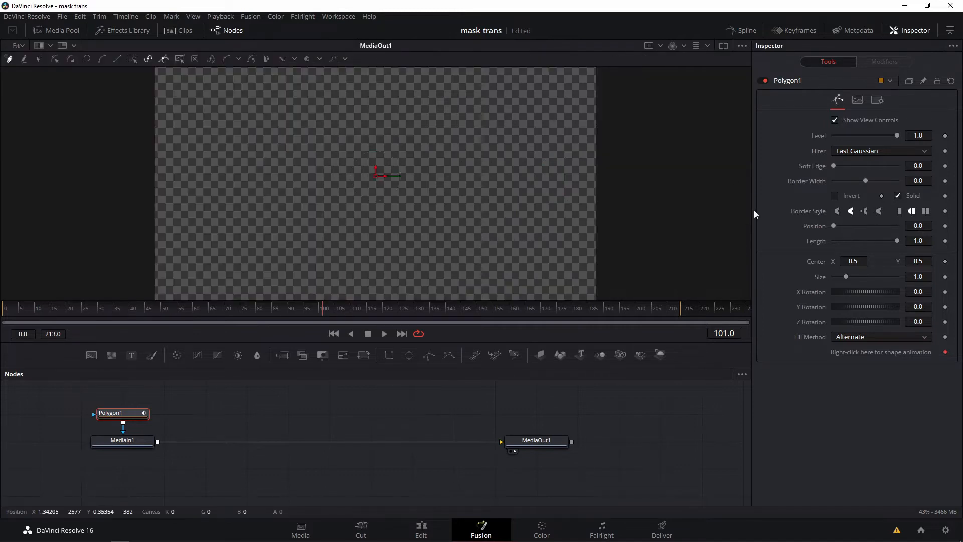
drag(489, 341, 488, 387)
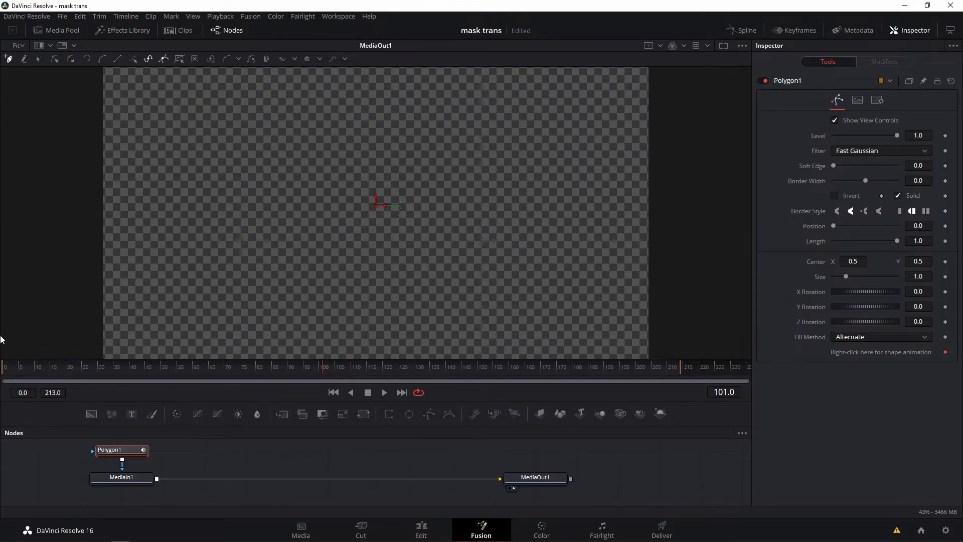
click(834, 196)
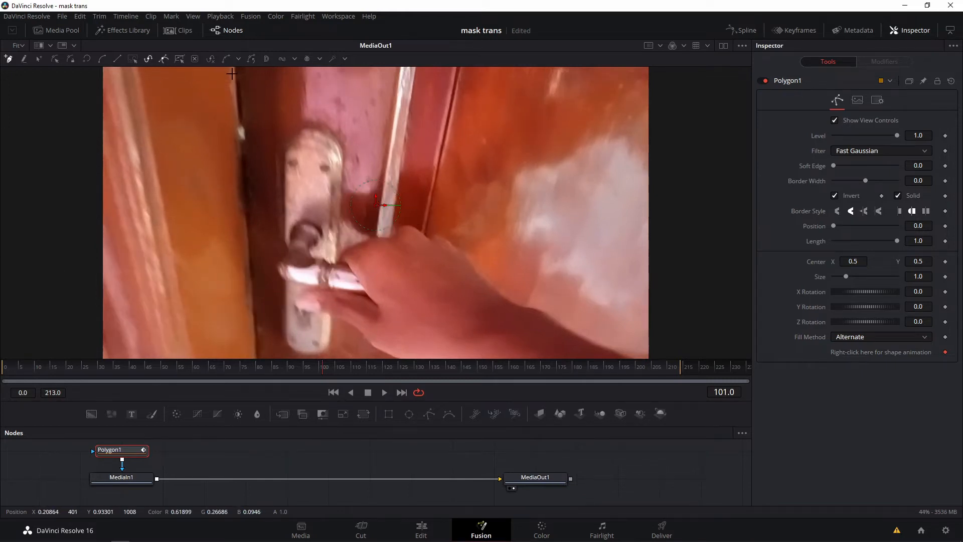
key(Right)
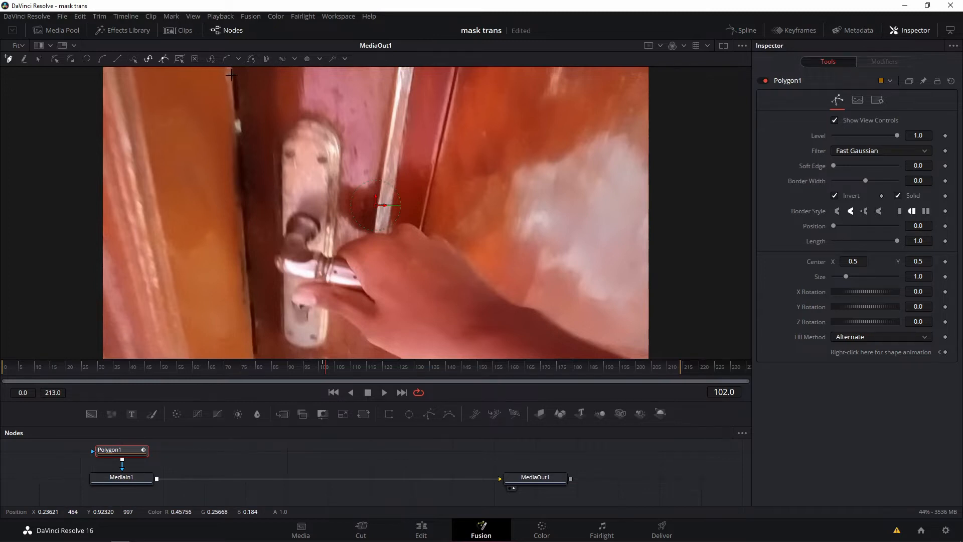
key(Left)
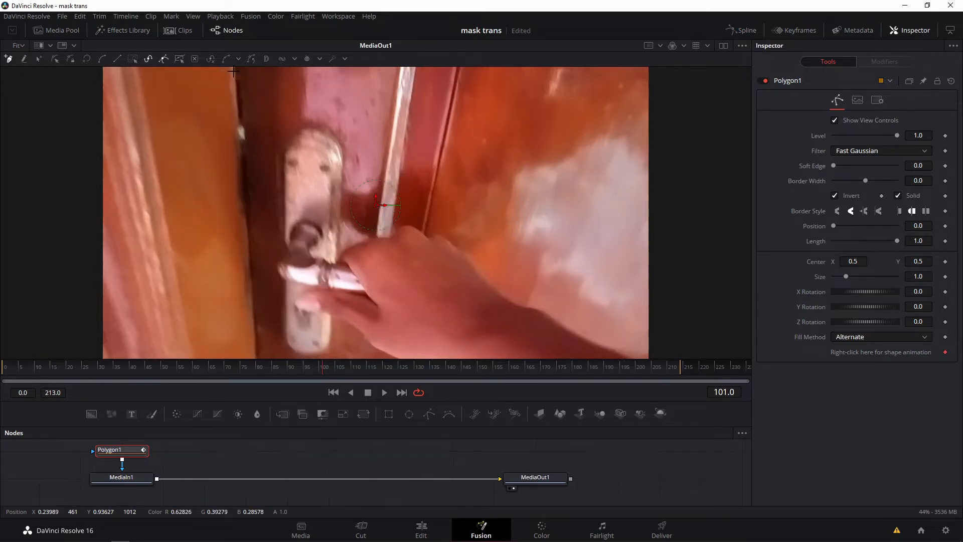
click(234, 71)
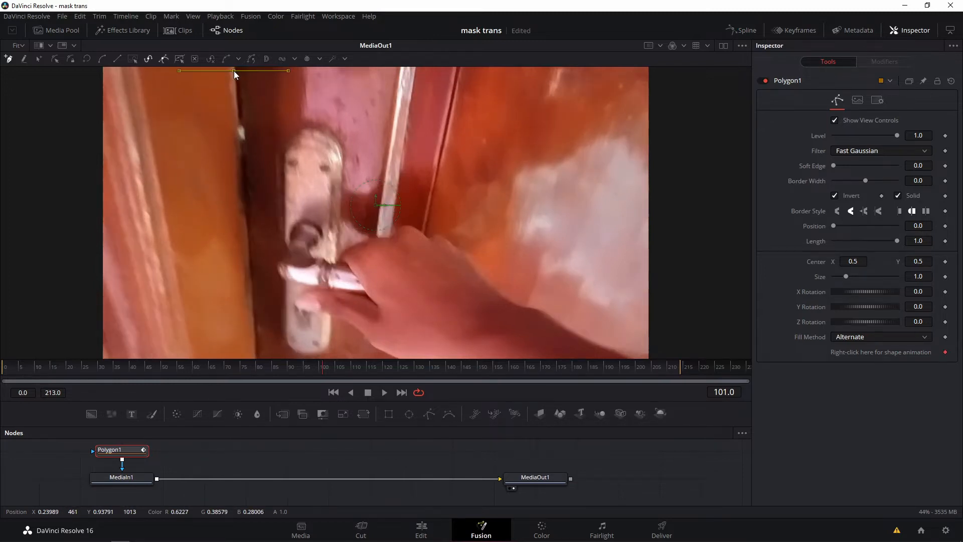
click(254, 347)
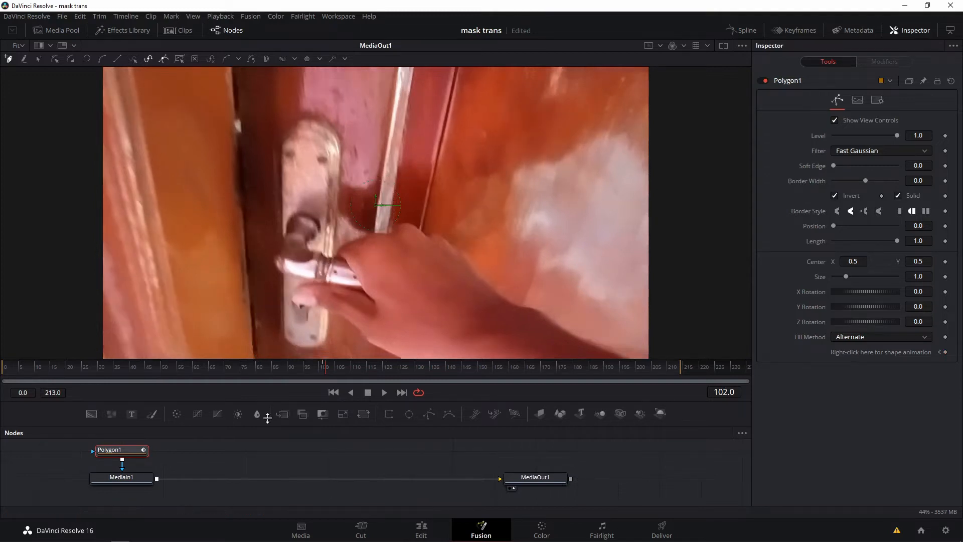
Draw a closed, narrow polygon mask at frame 102 along the gap between the door and its frame, from top to bottom.
click(229, 67)
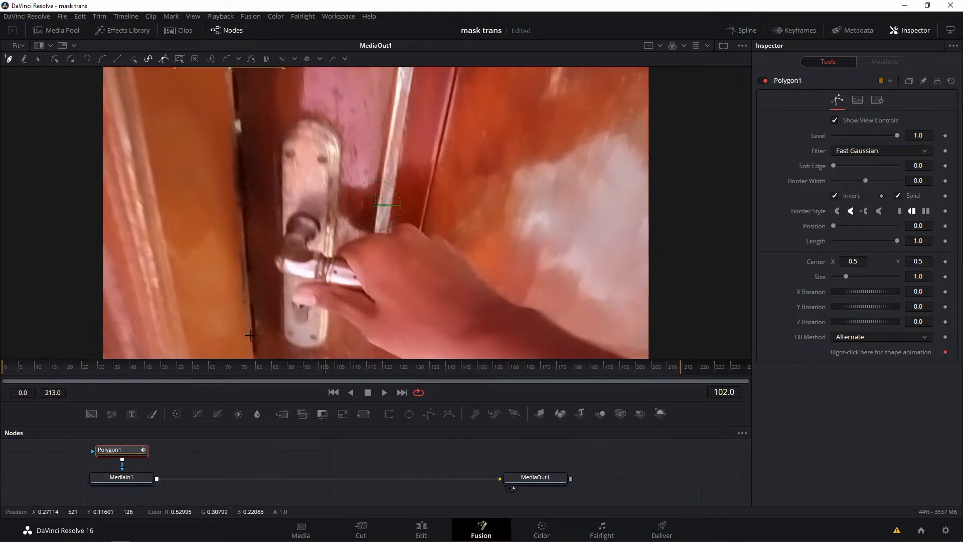
click(254, 354)
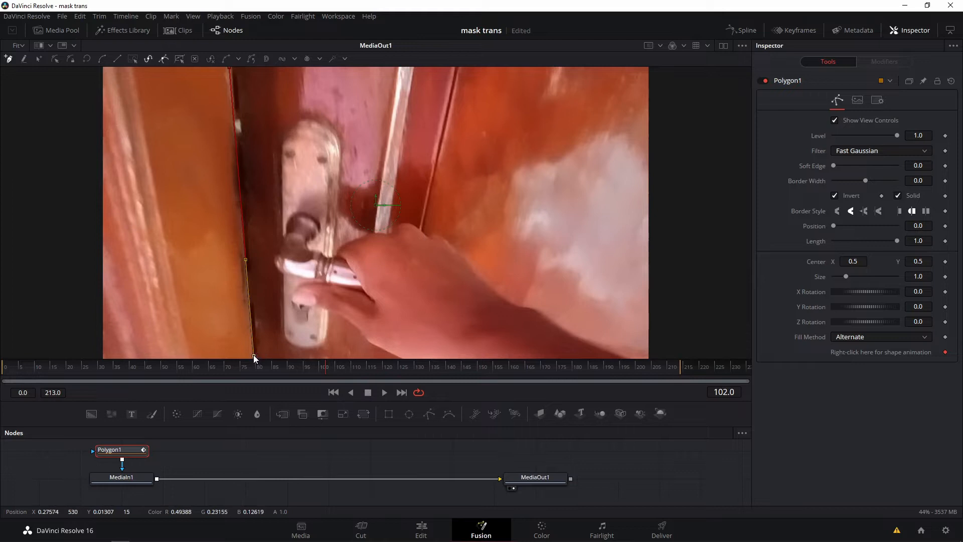
click(255, 355)
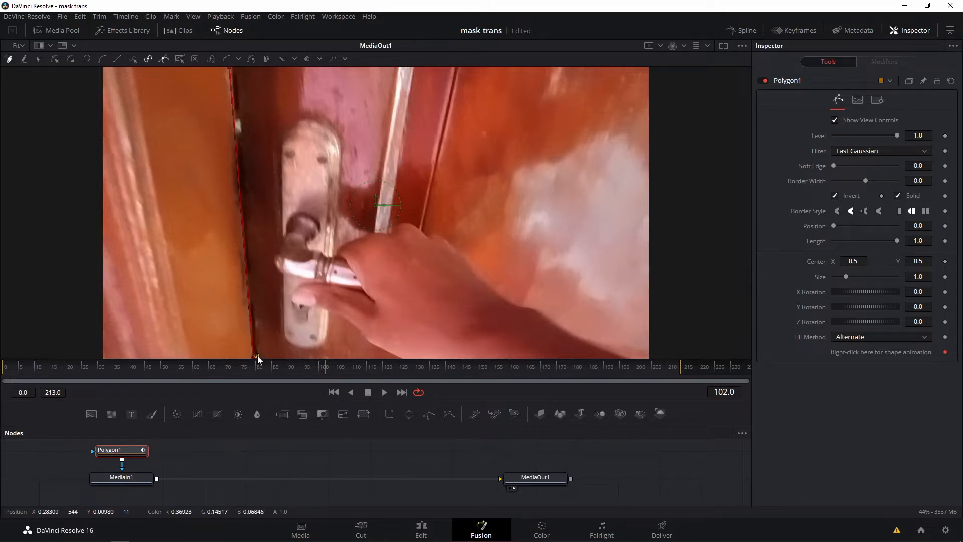
click(229, 68)
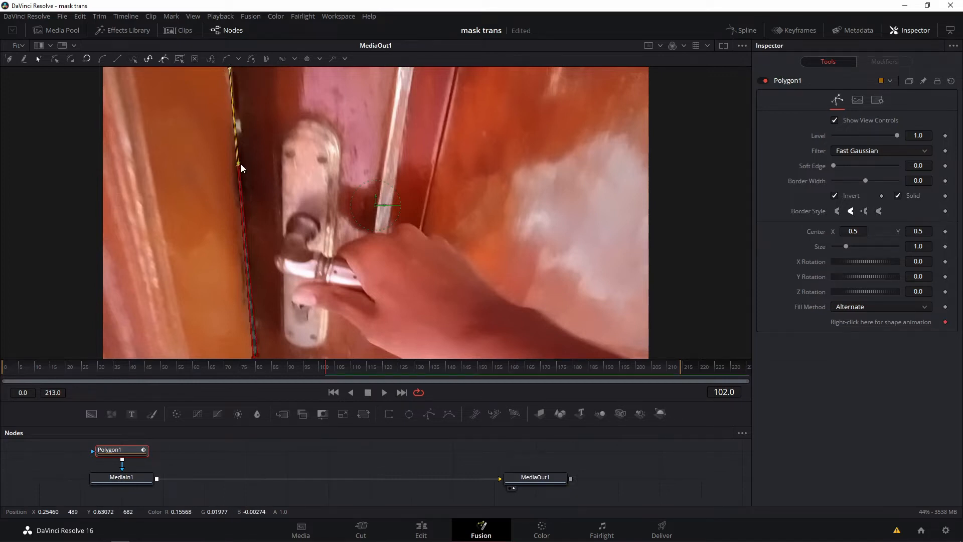
Open up the mask along the door gap by adjusting its upper handles, raising its top point above the image, and adding a mid-edge point.
drag(237, 163, 245, 163)
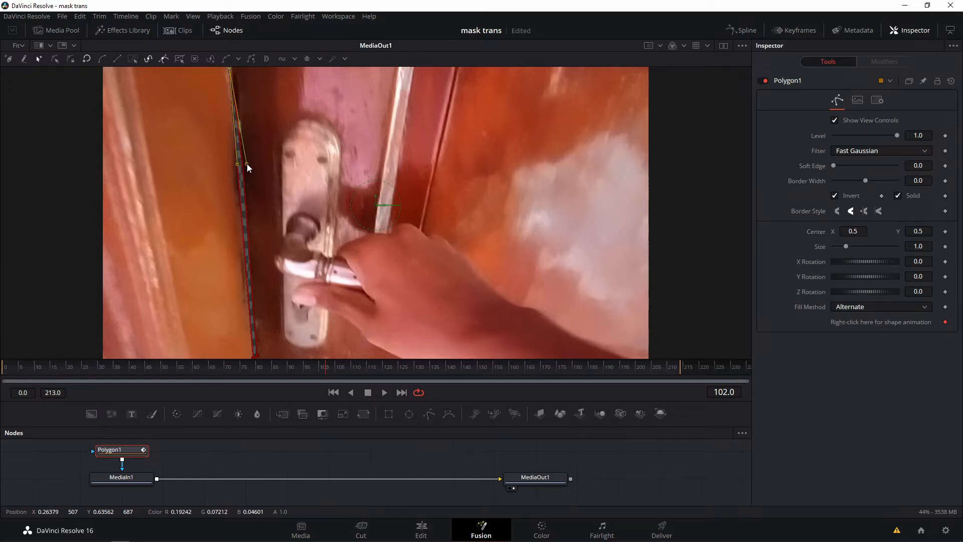
scroll(275, 138, up, 2)
drag(230, 98, 233, 77)
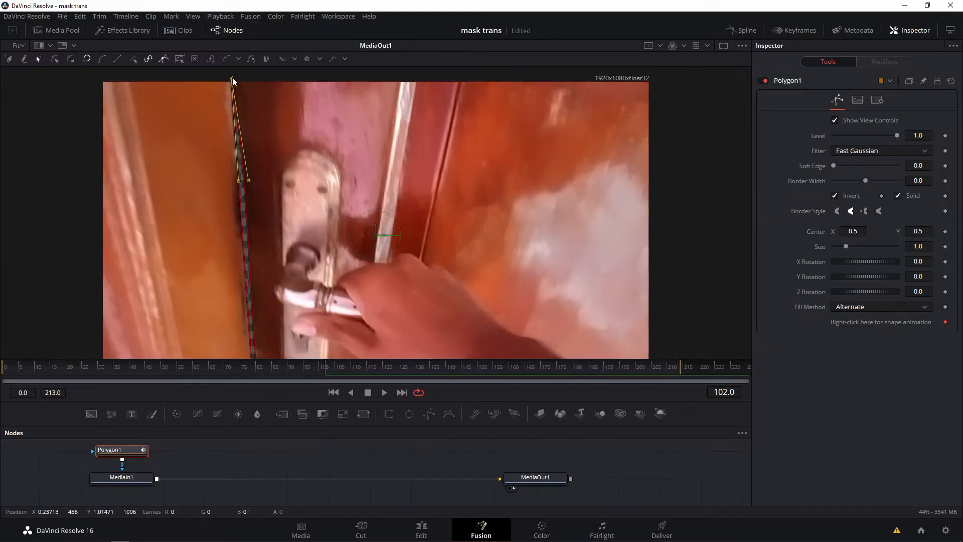
drag(239, 181, 235, 182)
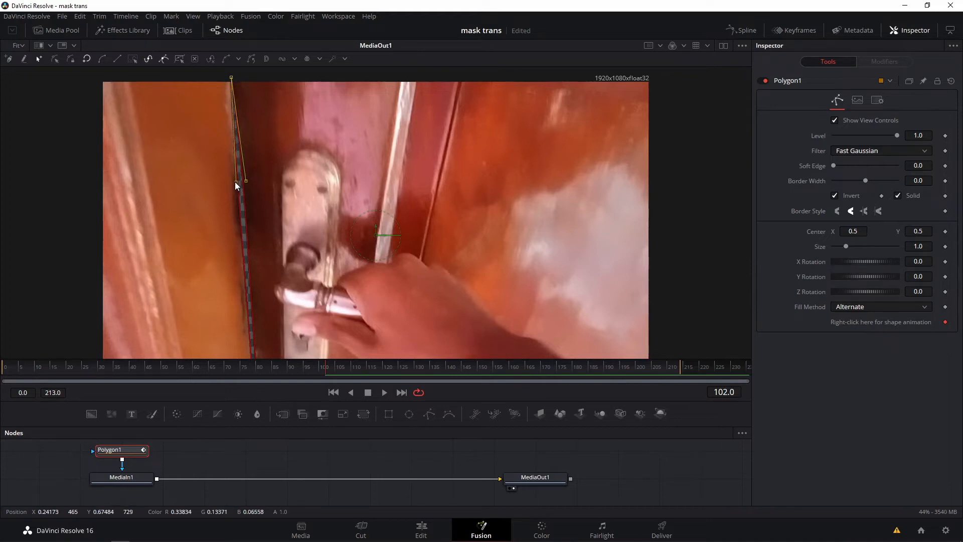
click(245, 202)
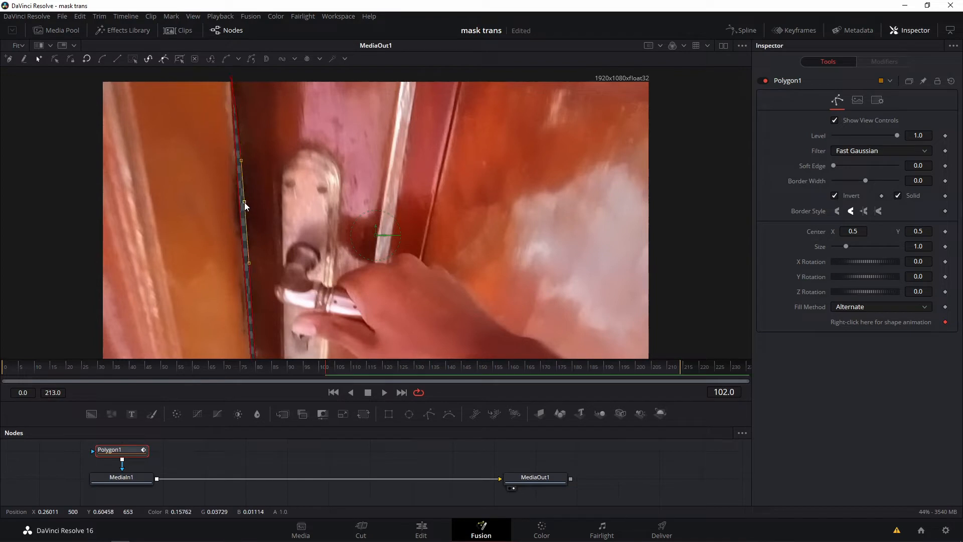
drag(244, 201, 246, 202)
Reshape the mask's lower edge and extend its top point farther above the image so it covers the full door gap at frame 102.
scroll(314, 209, down, 2)
scroll(314, 209, up, 1)
scroll(314, 209, down, 1)
drag(258, 264, 253, 285)
scroll(375, 246, up, 4)
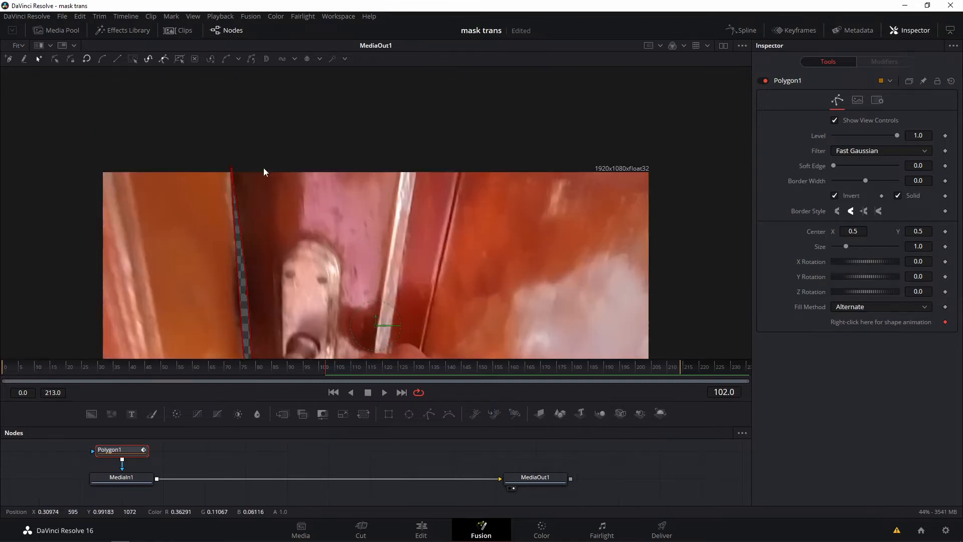
scroll(287, 174, up, 1)
drag(231, 199, 227, 181)
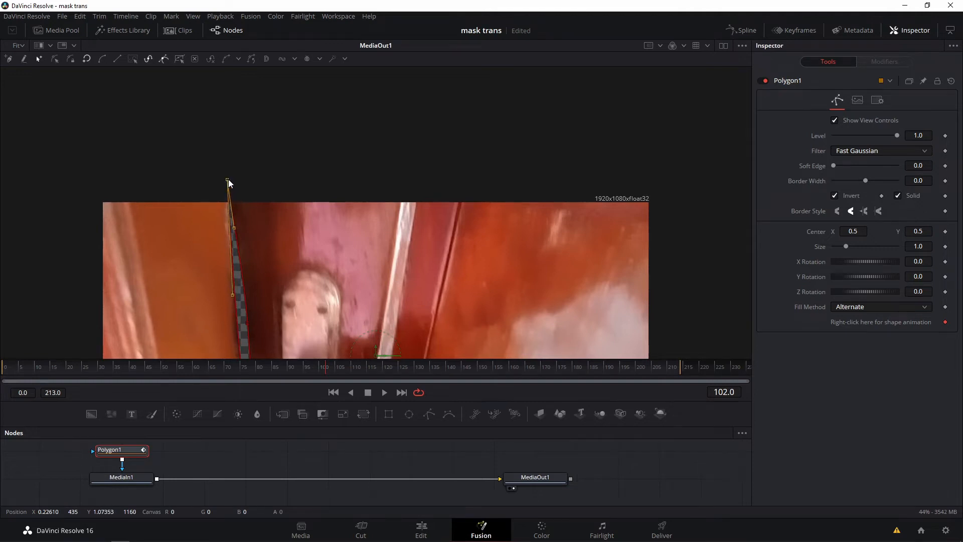
scroll(303, 188, down, 5)
scroll(327, 205, up, 1)
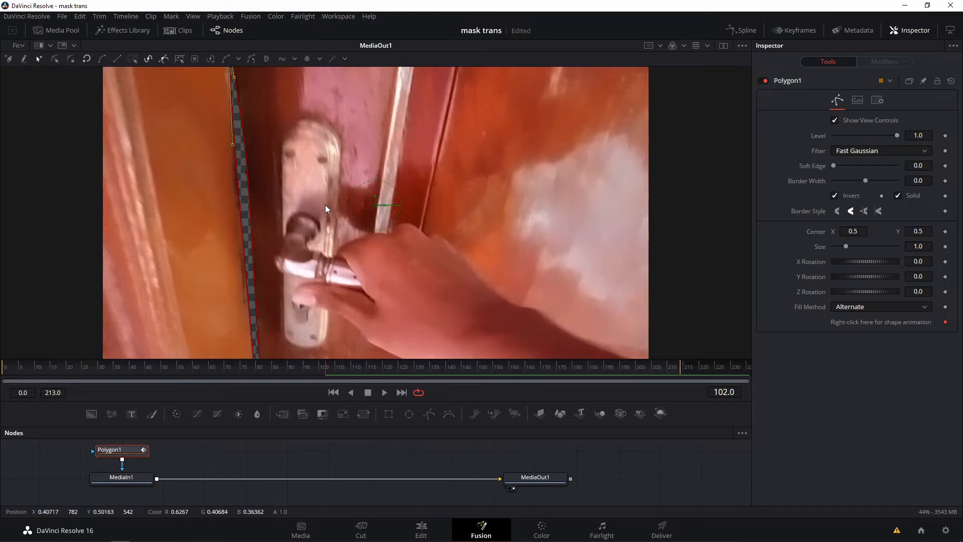
At frame 106, widen the mask to the door gap by moving its lower frame-side corner and top point outward toward the door frame.
key(Right)
key(Right)
key(Right)
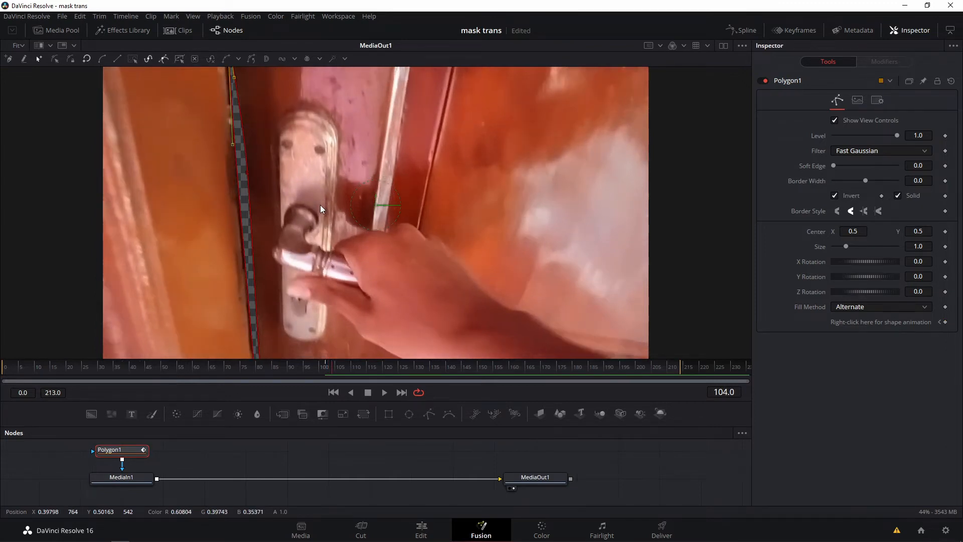
key(Right)
scroll(301, 200, down, 1)
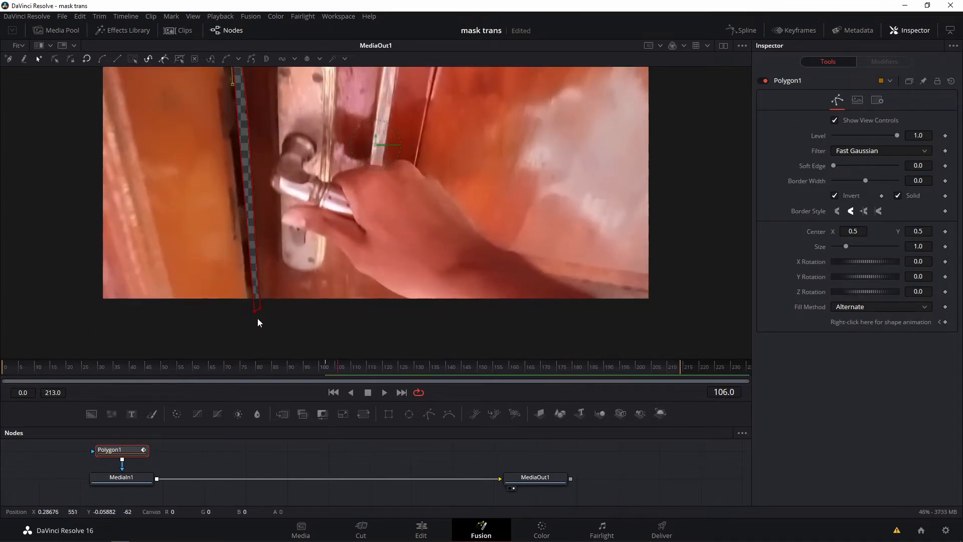
drag(255, 312, 245, 311)
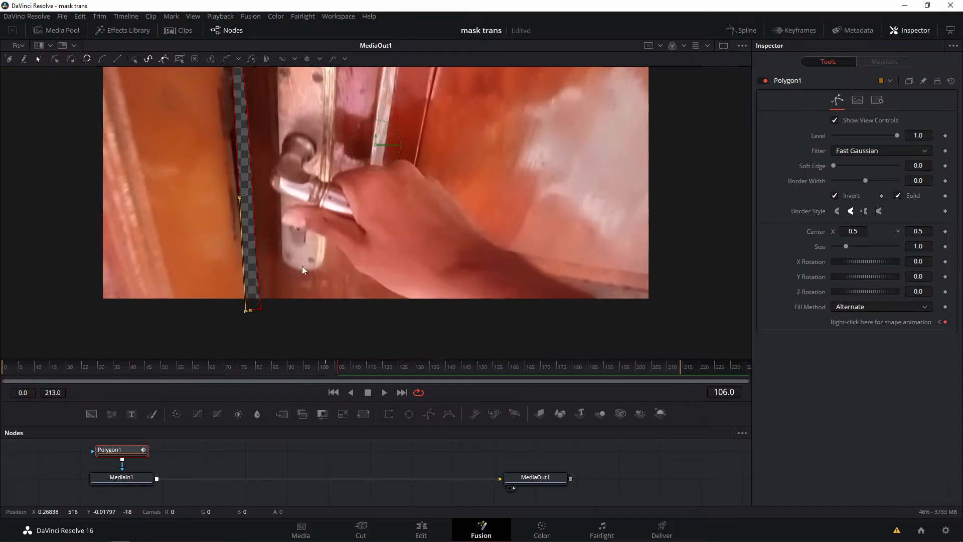
scroll(273, 285, up, 1)
scroll(323, 230, up, 1)
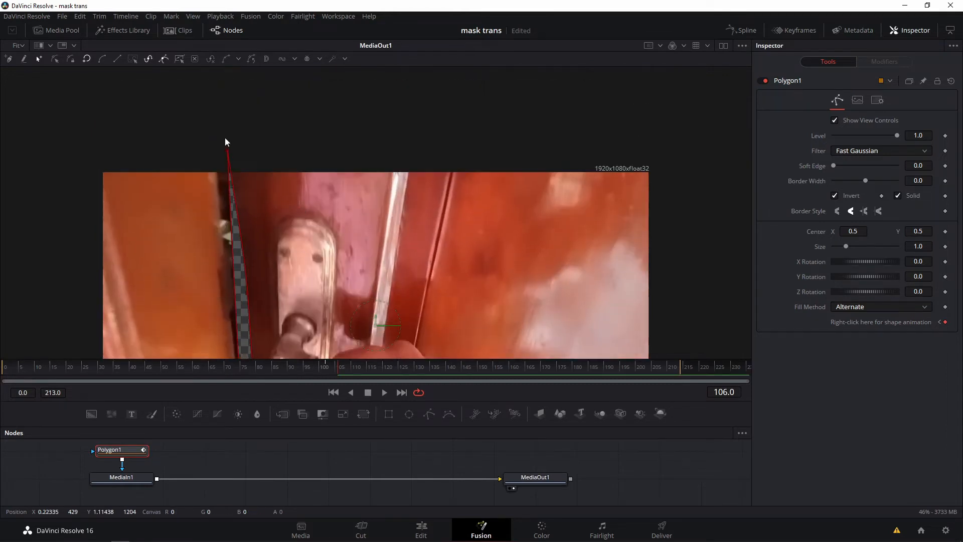
click(230, 172)
drag(231, 172, 218, 154)
scroll(354, 225, down, 3)
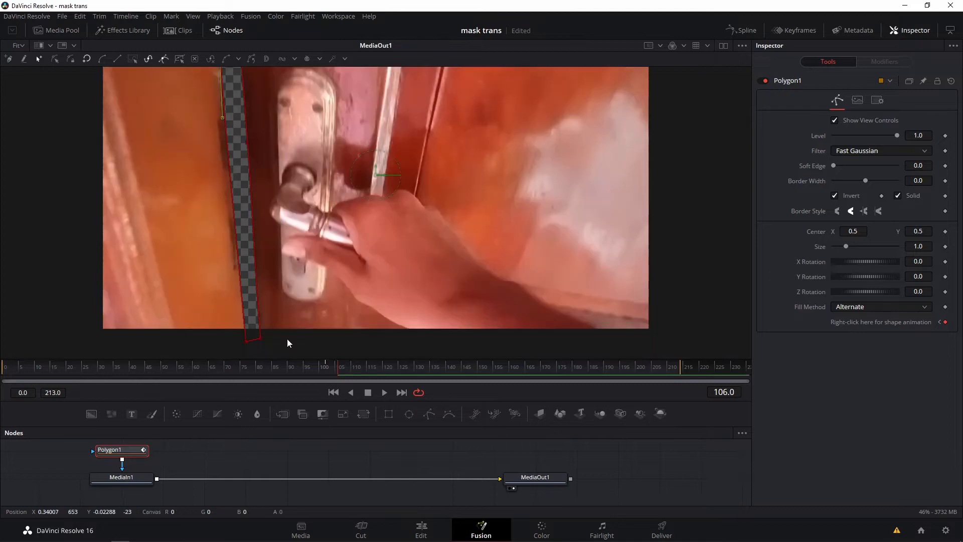
Raise the mask's upper door-side point above the image at frame 106 and check the gap's coverage from top to bottom.
scroll(291, 301, up, 2)
scroll(289, 144, down, 3)
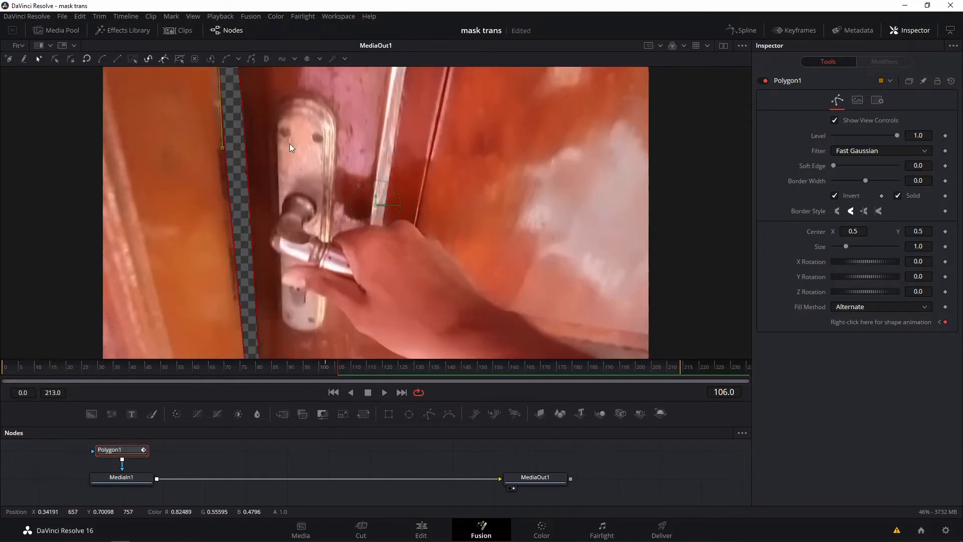
scroll(261, 274, down, 4)
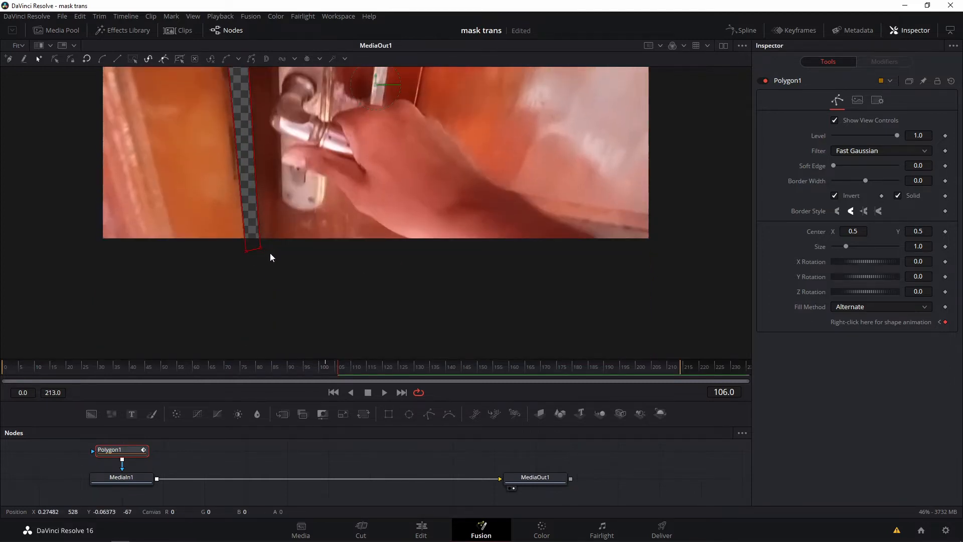
scroll(247, 189, up, 8)
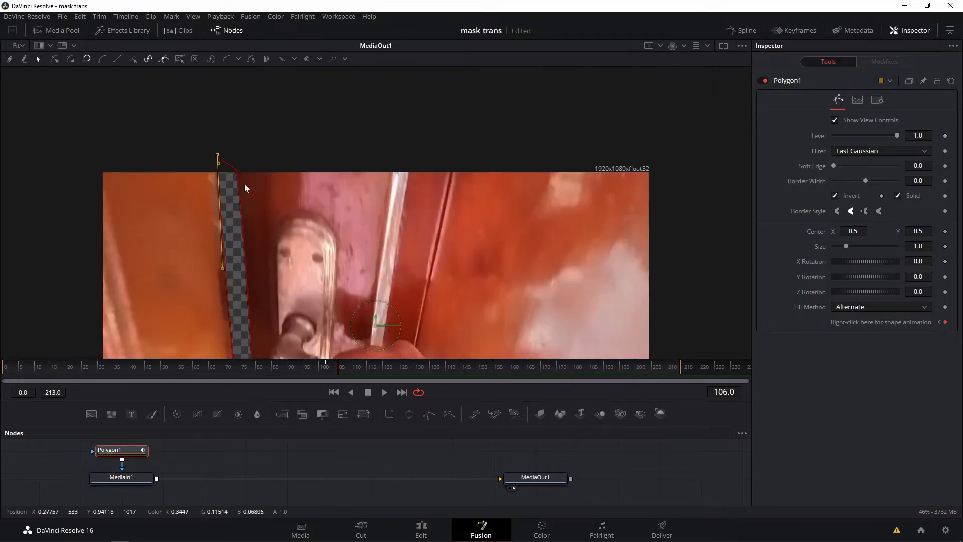
click(236, 171)
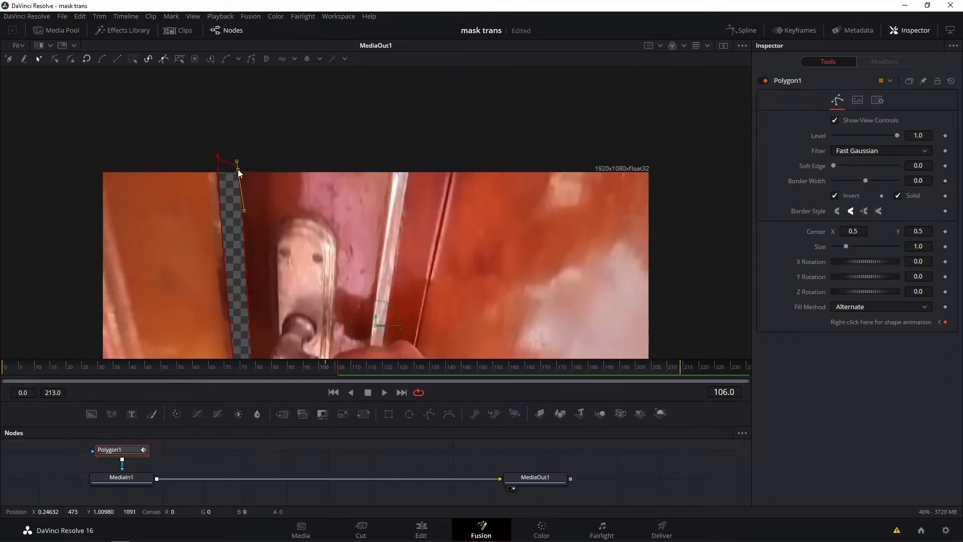
scroll(372, 215, down, 9)
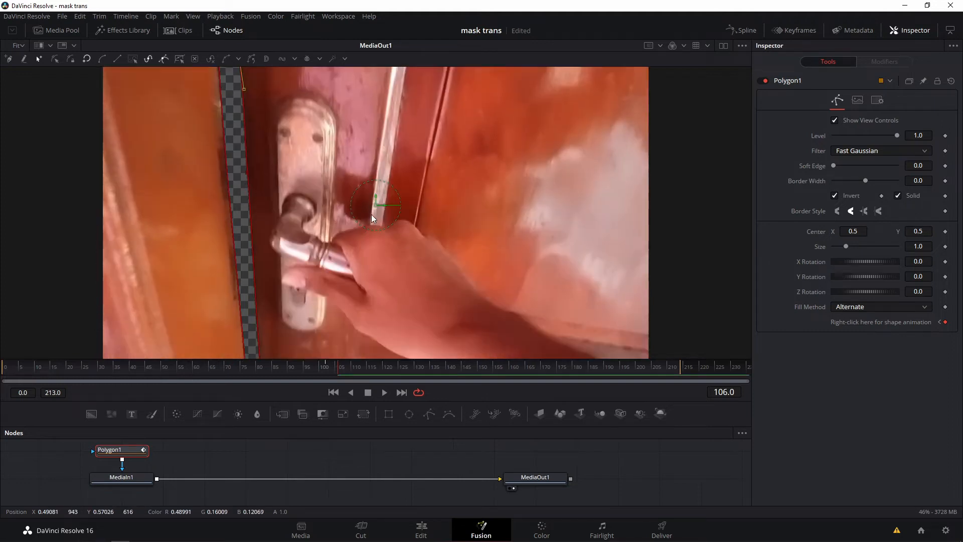
scroll(372, 216, up, 3)
scroll(372, 215, up, 8)
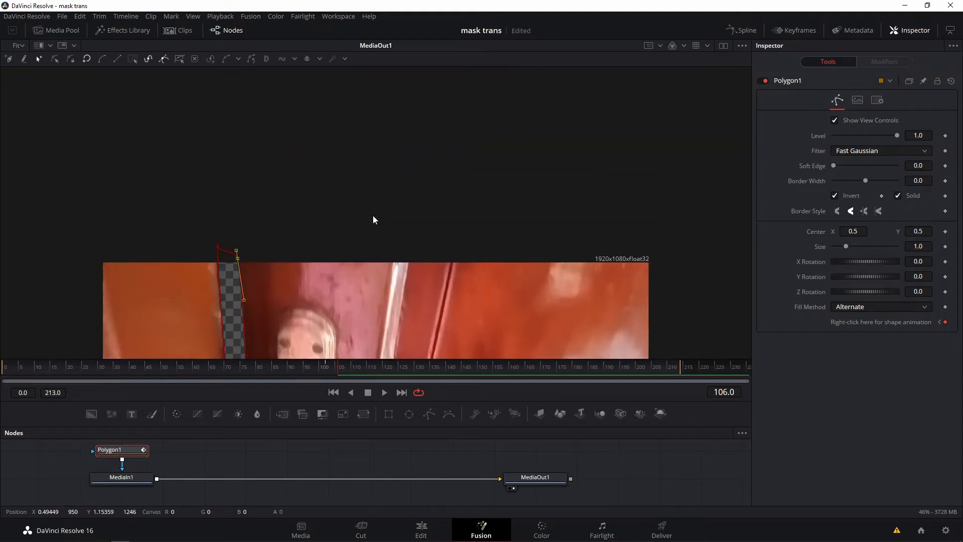
scroll(373, 215, down, 7)
scroll(372, 215, up, 1)
At frame 110, shift the mask's door-side edge to the moved door by repositioning its bottom corner, top point and mid-edge point.
key(Right)
key(Right)
key(Right)
key(Right)
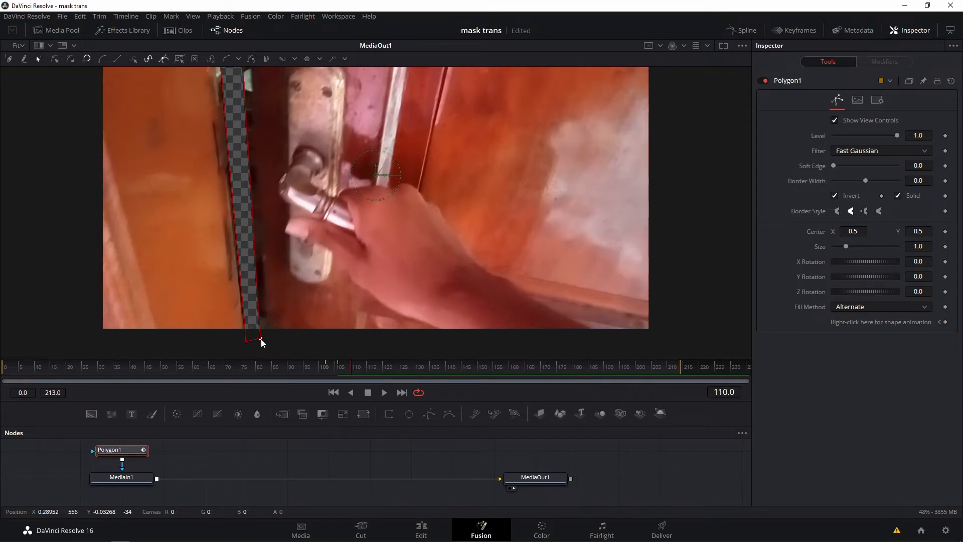
drag(261, 336, 278, 337)
scroll(330, 279, up, 5)
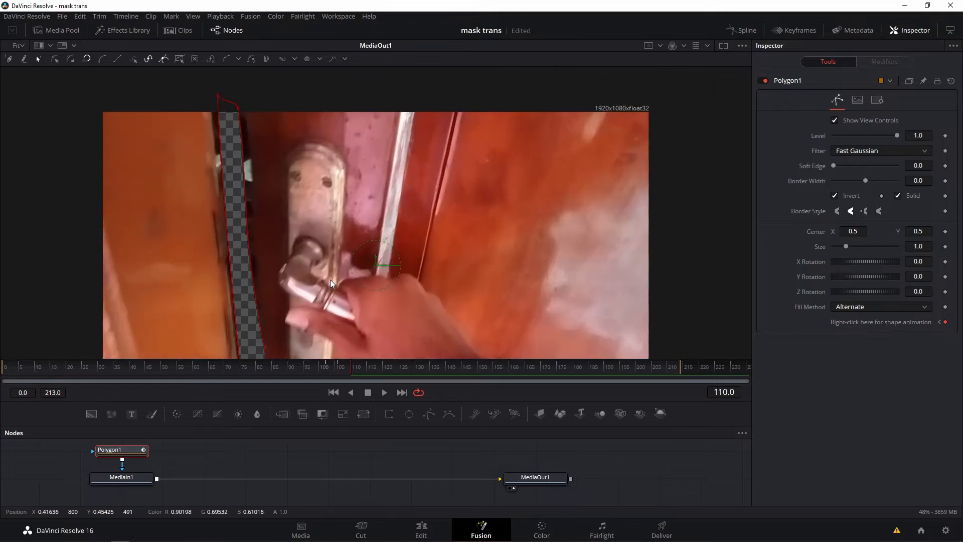
drag(237, 168, 245, 169)
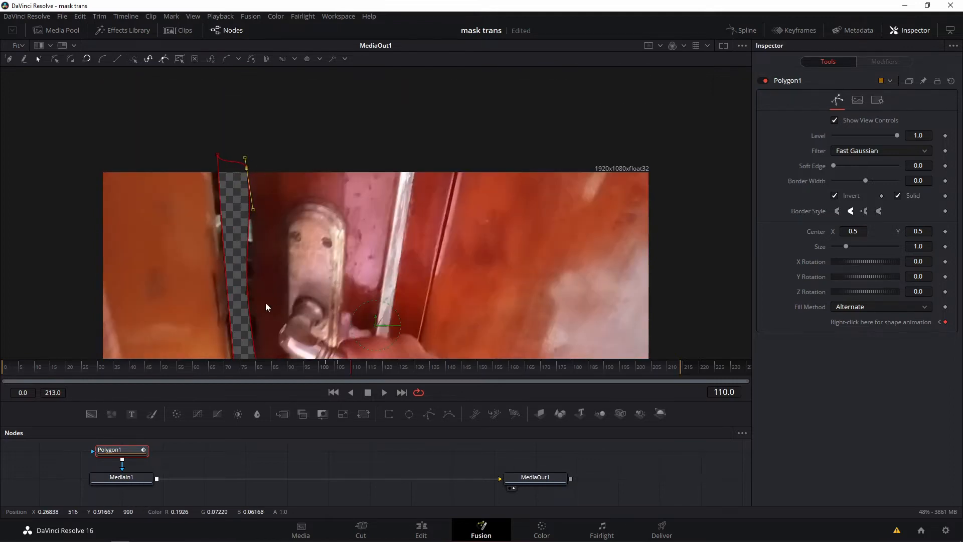
click(248, 293)
drag(250, 293, 256, 293)
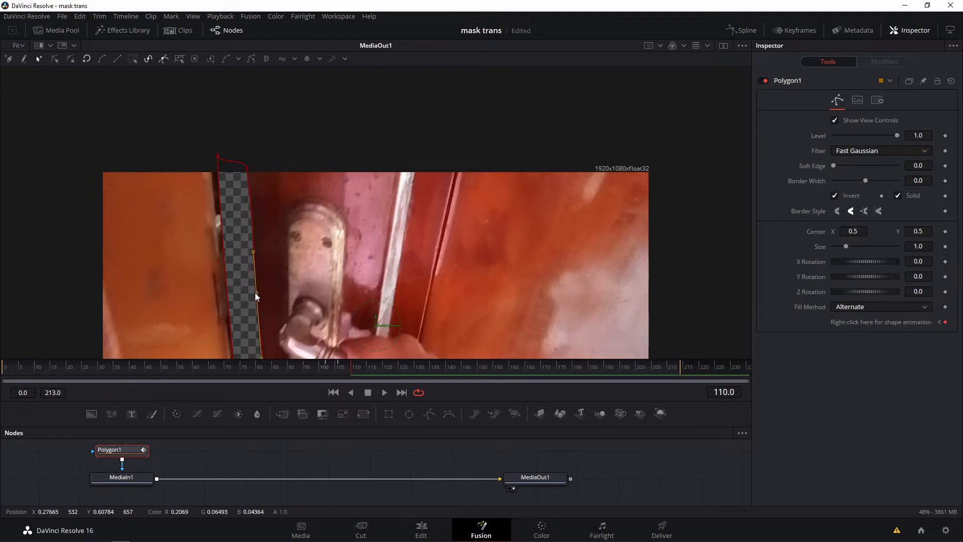
scroll(318, 234, down, 5)
scroll(318, 235, up, 5)
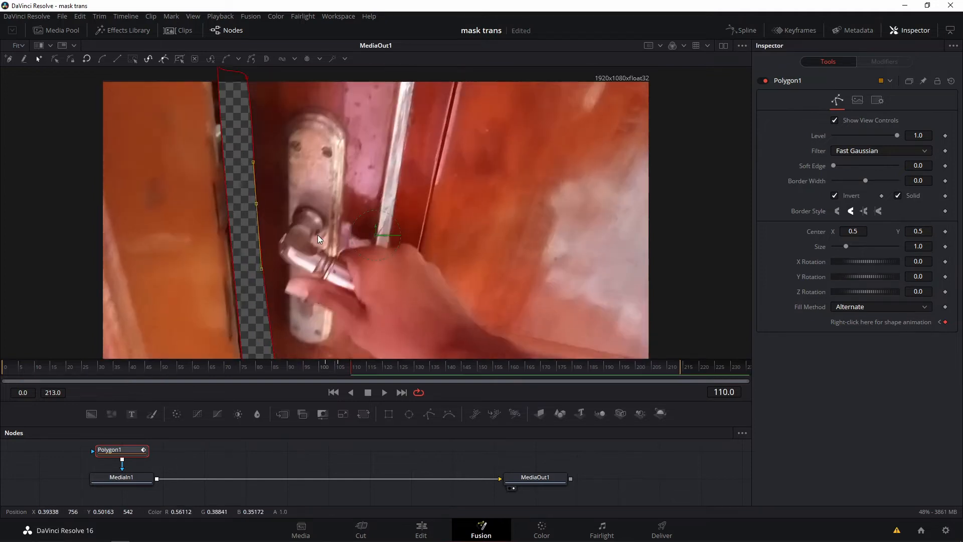
Move the mask's top frame-side point outward at frame 110 and adjust its lower handle so the edge follows the door frame.
drag(217, 155, 211, 156)
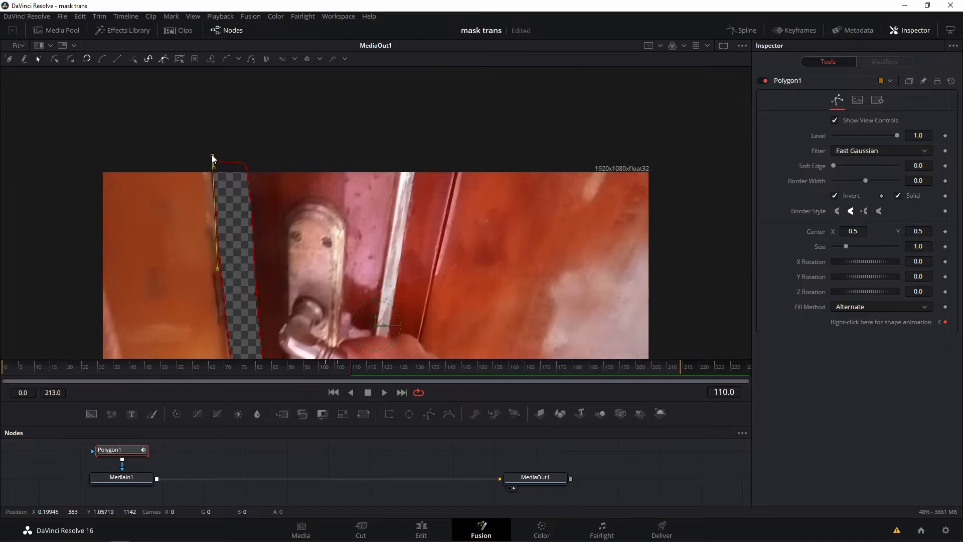
scroll(281, 211, down, 5)
scroll(255, 339, up, 5)
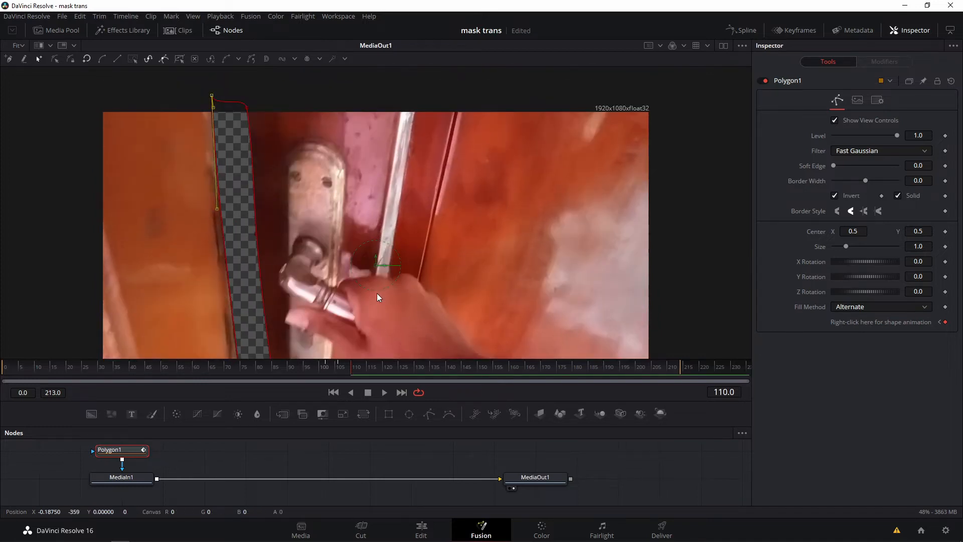
scroll(377, 296, down, 5)
scroll(376, 296, up, 3)
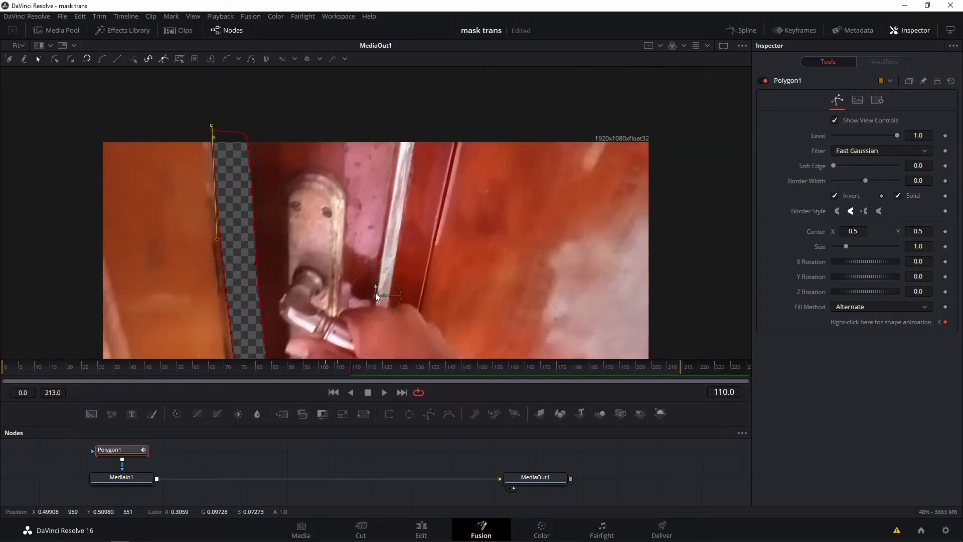
mouse_move(217, 239)
mouse_down()
mouse_move(229, 239)
mouse_move(221, 240)
mouse_up()
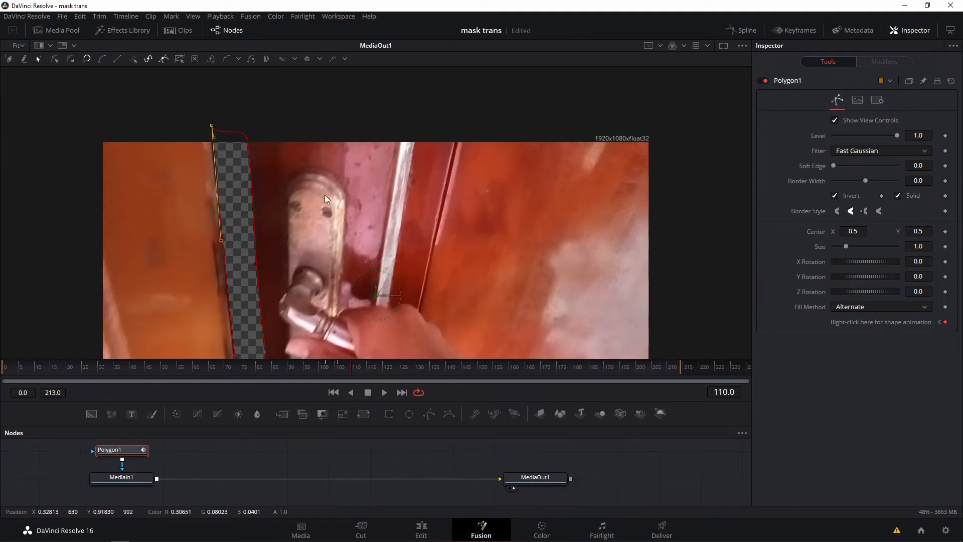
scroll(315, 270, down, 3)
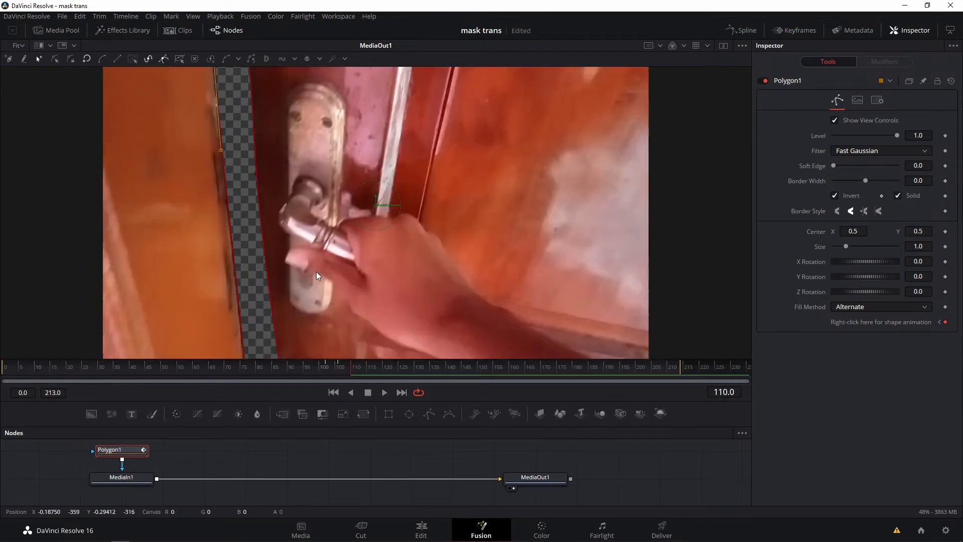
scroll(316, 275, up, 3)
scroll(282, 221, down, 2)
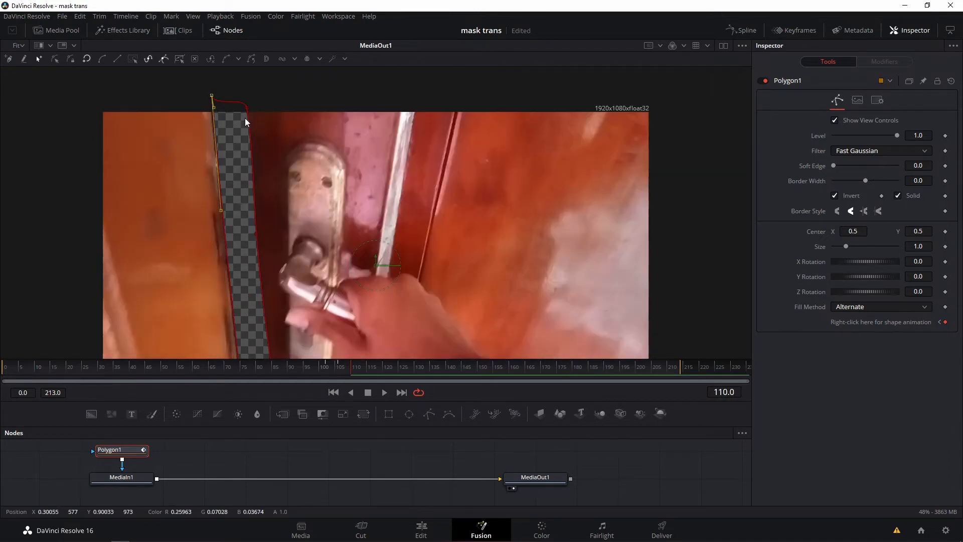
scroll(291, 219, down, 4)
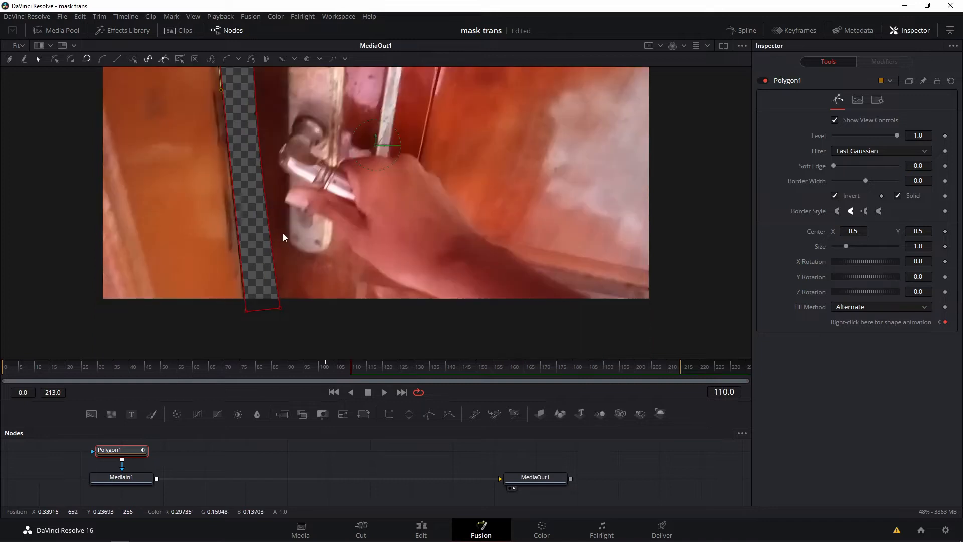
scroll(301, 209, up, 2)
At frame 114, widen the polygon mask on both sides to match the larger gap between the door and its frame.
key(Right)
key(Right)
key(Right)
key(Right)
scroll(304, 194, up, 5)
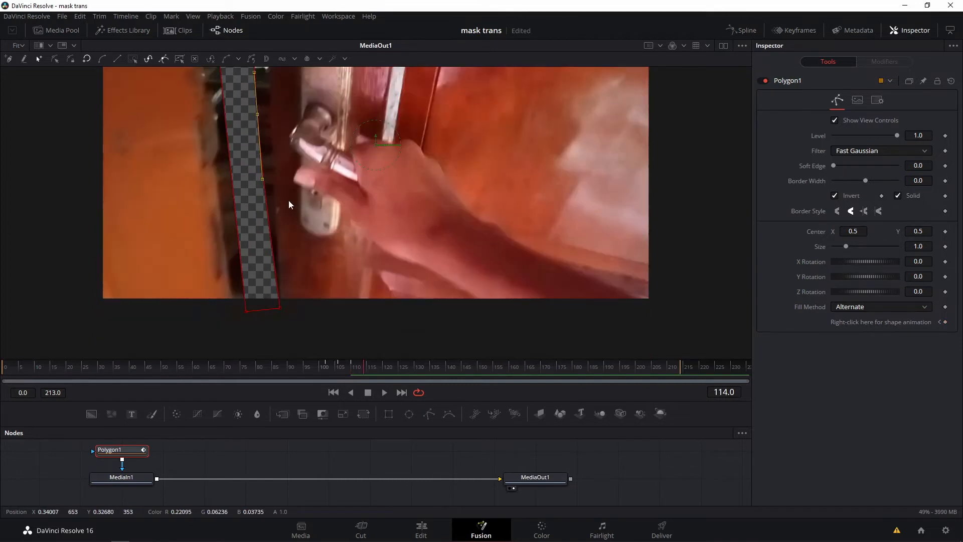
scroll(275, 309, down, 7)
scroll(314, 253, up, 6)
scroll(267, 107, down, 7)
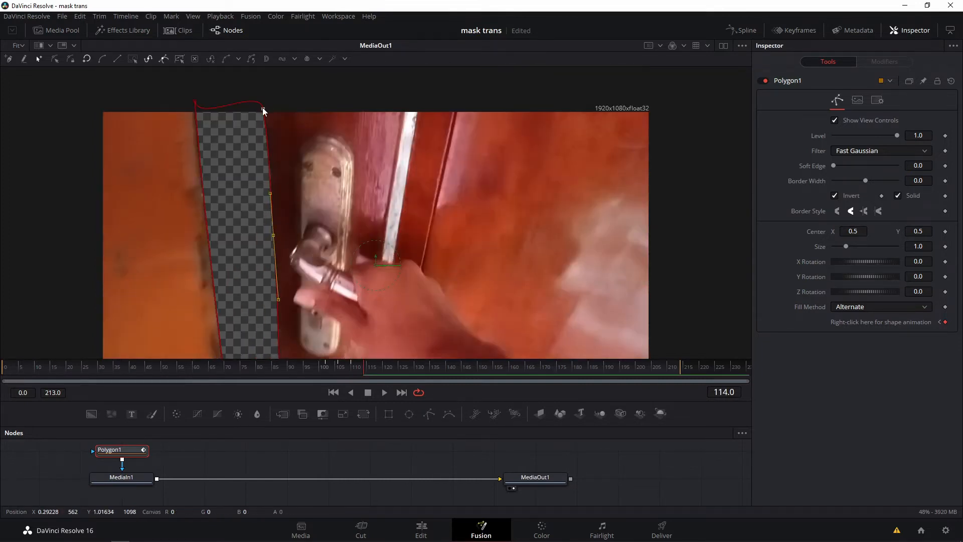
At frame 118, move the mask's lower and upper frame-side points outward to follow the door frame.
key(Right)
key(Right)
key(Right)
key(Right)
scroll(343, 292, up, 2)
drag(228, 343, 211, 345)
scroll(205, 281, up, 4)
drag(185, 133, 166, 133)
scroll(226, 201, up, 1)
scroll(287, 280, down, 5)
Shift the bottom, middle and top door-side mask points to the door's edge at frame 118 and fine-tune the top frame-side point.
drag(283, 337, 302, 338)
drag(274, 144, 296, 144)
scroll(296, 144, up, 4)
drag(268, 143, 292, 144)
mouse_move(200, 129)
mouse_down()
mouse_move(199, 146)
mouse_move(199, 127)
mouse_up()
click(163, 133)
scroll(277, 155, down, 1)
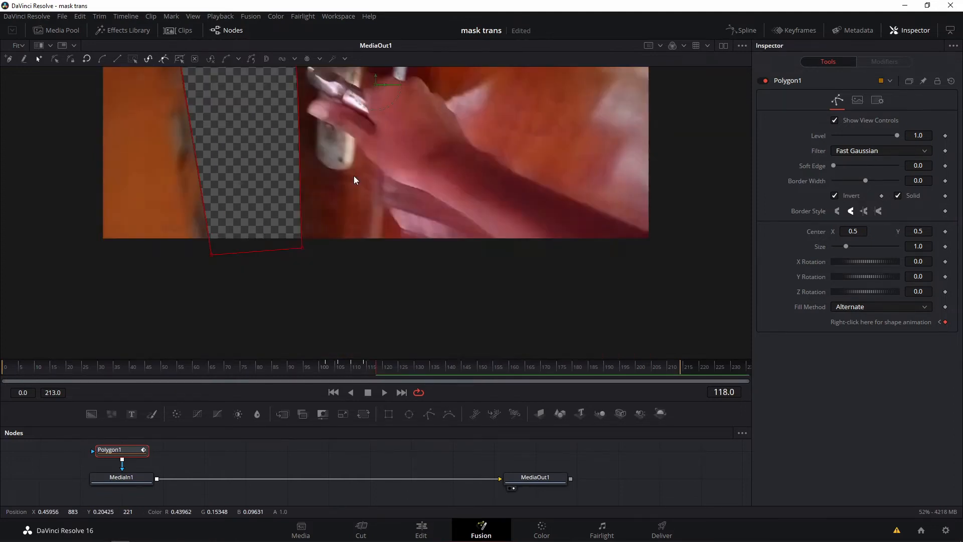
At frame 122, move the mask's lower and upper frame-side points outward to the door frame's new position.
key(Right)
key(Right)
key(Right)
key(Right)
scroll(403, 231, down, 6)
drag(210, 254, 168, 257)
scroll(167, 231, up, 8)
drag(164, 195, 109, 191)
Align the mask's door-side points with the door's edge at frame 122 and raise the top frame-side point.
drag(294, 205, 324, 204)
drag(300, 333, 323, 333)
scroll(301, 281, down, 7)
drag(323, 93, 319, 93)
scroll(319, 150, up, 8)
click(318, 203)
scroll(317, 203, down, 1)
drag(318, 174, 324, 173)
scroll(315, 303, down, 7)
drag(302, 277, 316, 278)
scroll(167, 290, up, 7)
click(131, 174)
drag(130, 174, 131, 162)
At frame 126, push the mask's lower and upper frame-side points out past the image's left edge.
key(Right)
key(Right)
key(Right)
key(Right)
scroll(151, 251, down, 6)
drag(164, 316, 102, 317)
scroll(103, 240, up, 6)
drag(106, 160, 87, 158)
Move the mask's bottom and middle door-side points onto the door's edge at frame 126.
scroll(201, 236, down, 6)
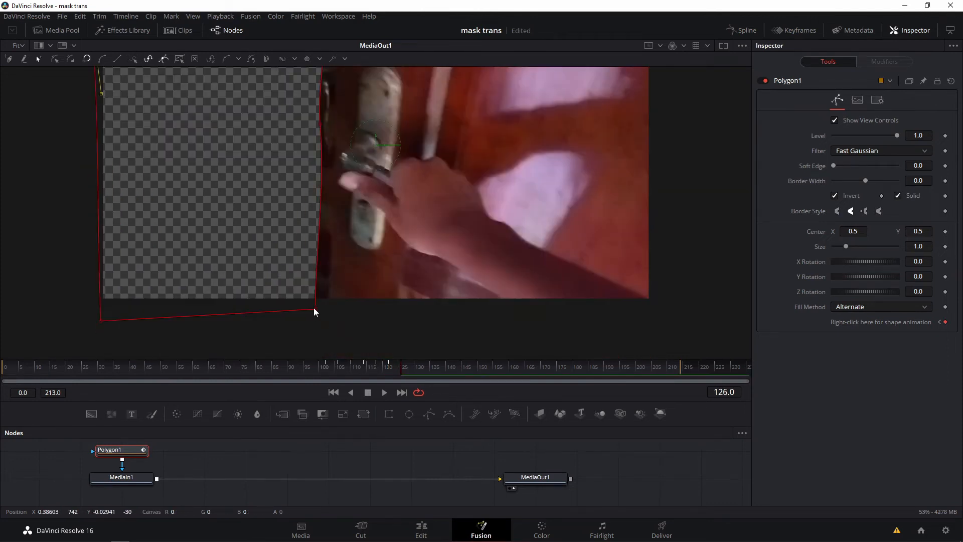
drag(313, 309, 324, 309)
drag(330, 203, 338, 204)
drag(320, 334, 334, 337)
scroll(335, 278, down, 6)
At frame 130, shift the mask's top, middle and bottom door-side points across to the door's new edge position.
key(Right)
key(Right)
key(Right)
key(Right)
scroll(371, 226, up, 1)
drag(337, 143, 373, 142)
scroll(361, 175, down, 2)
drag(334, 217, 366, 225)
scroll(351, 251, down, 4)
drag(328, 282, 361, 286)
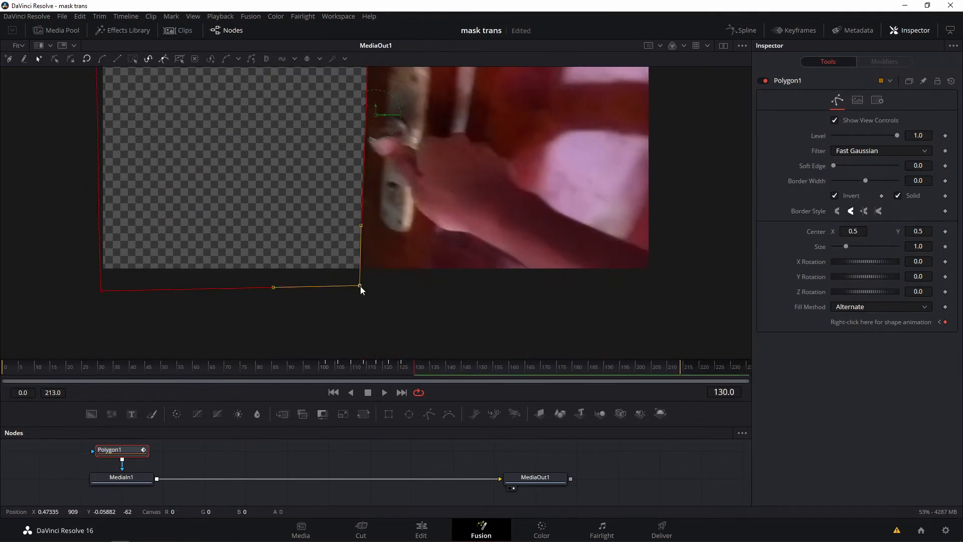
Fine-tune the upper door-side mask point and its handle at frame 130 so the curve follows the door's edge.
scroll(362, 271, up, 5)
drag(372, 119, 366, 118)
drag(357, 169, 365, 165)
drag(366, 118, 371, 118)
drag(374, 171, 371, 171)
At frame 136, select all door-side mask points together and shift that edge over to the door.
key(Right)
key(Right)
key(Right)
key(Right)
key(Right)
key(Right)
scroll(420, 131, down, 2)
scroll(419, 131, up, 1)
scroll(417, 131, down, 3)
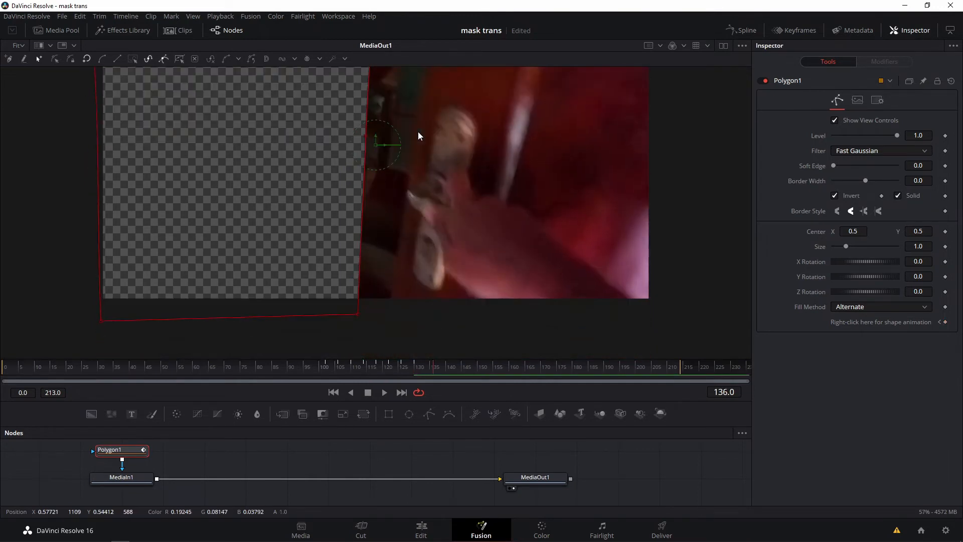
scroll(442, 280, down, 1)
drag(431, 327, 359, 5)
scroll(472, 233, up, 1)
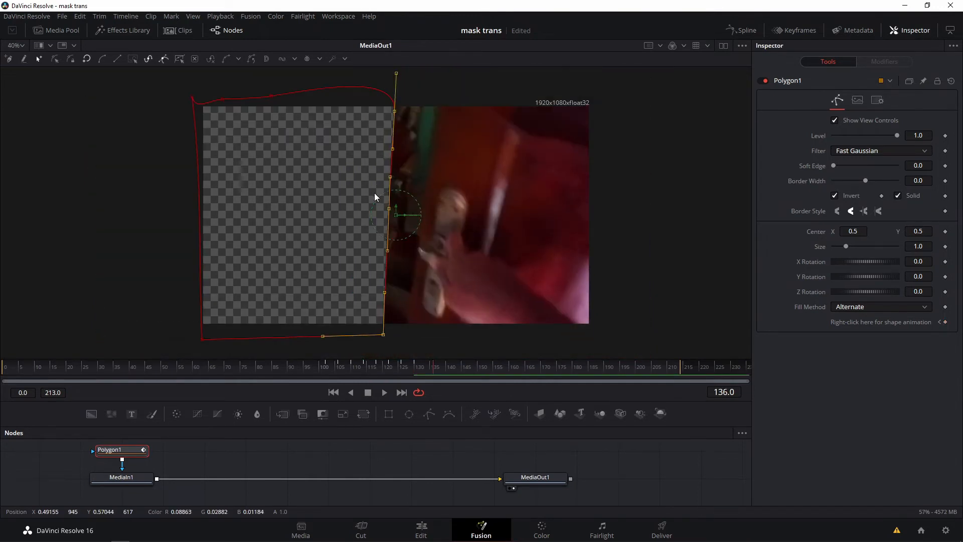
drag(392, 210, 420, 215)
click(622, 187)
scroll(630, 189, up, 1)
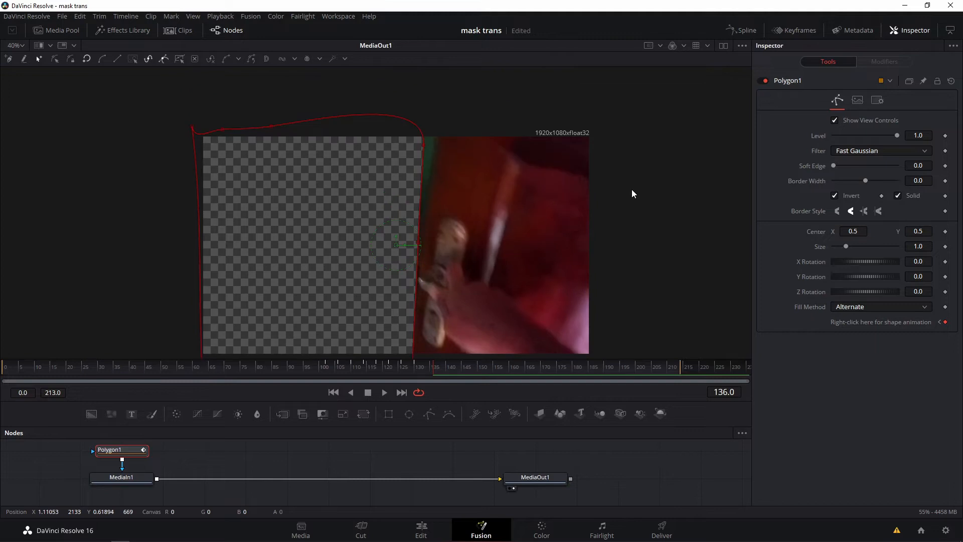
scroll(630, 188, down, 2)
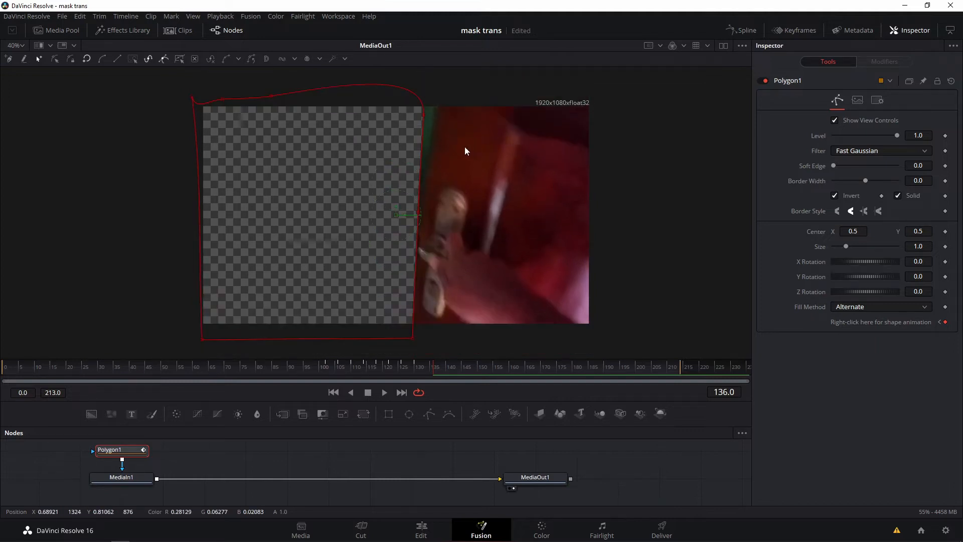
Move the upper door-side mask point closer to the door at frame 136 and angle its lower handle to smooth the edge.
scroll(464, 147, up, 1)
click(405, 100)
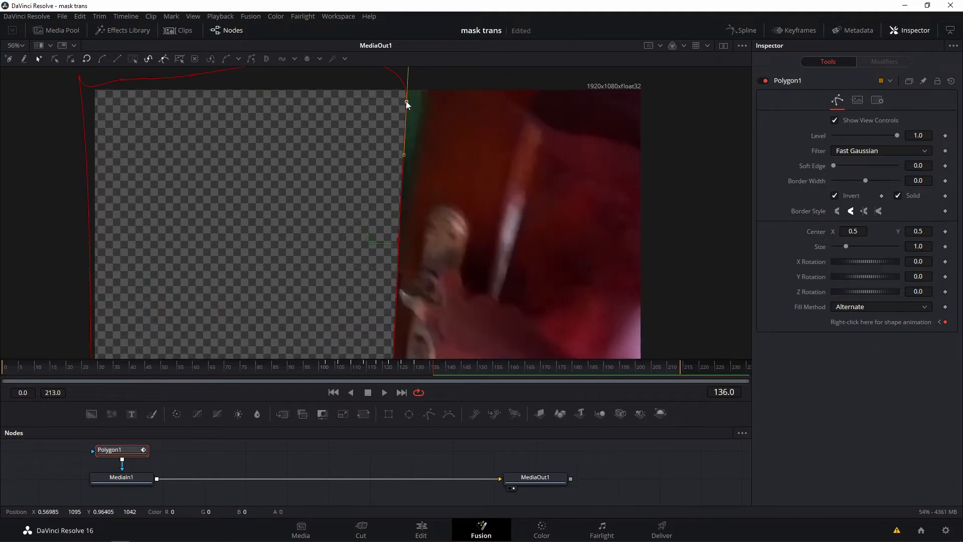
drag(406, 101, 420, 104)
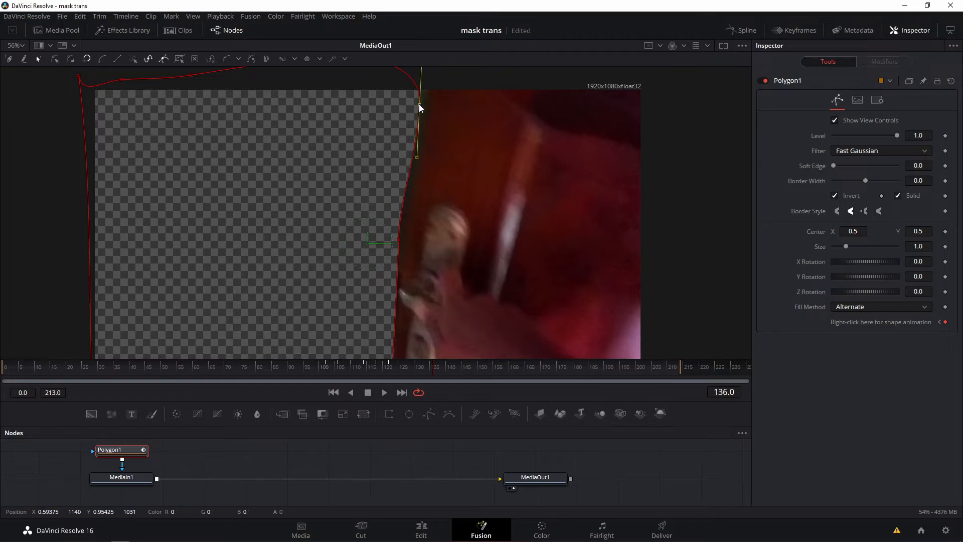
drag(417, 157, 408, 157)
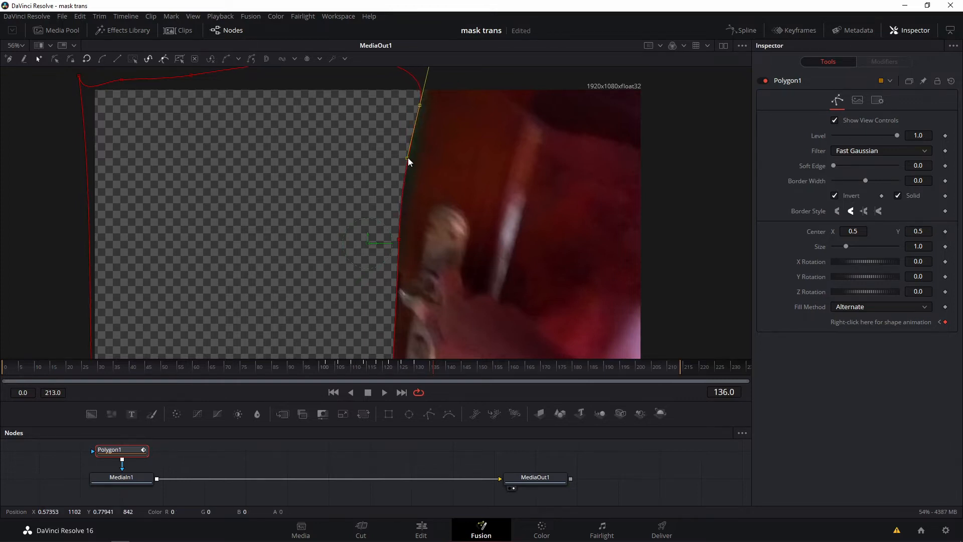
At frame 136, nudge the upper and middle door-side mask points and the upper point's handle onto the door's edge.
drag(419, 106, 424, 105)
drag(411, 158, 415, 161)
drag(398, 240, 404, 241)
click(401, 298)
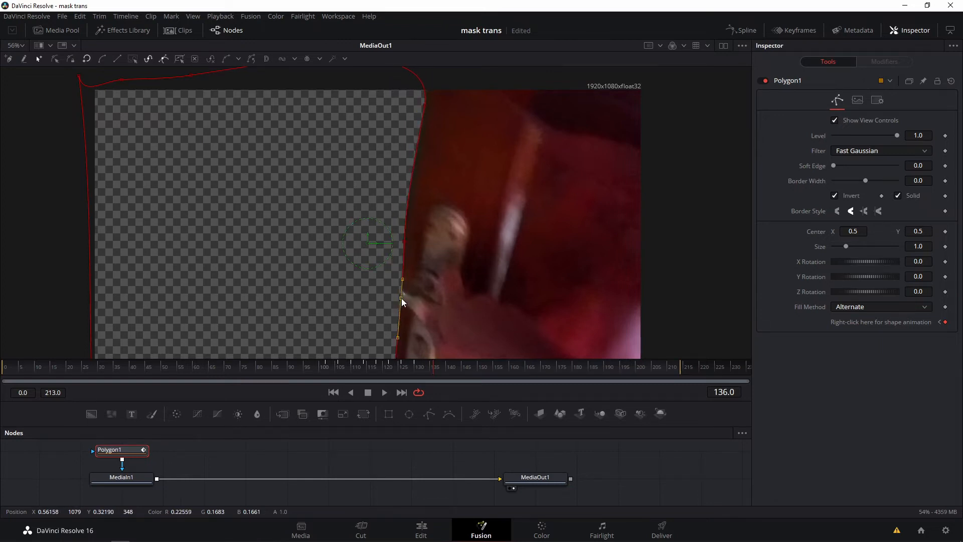
click(404, 241)
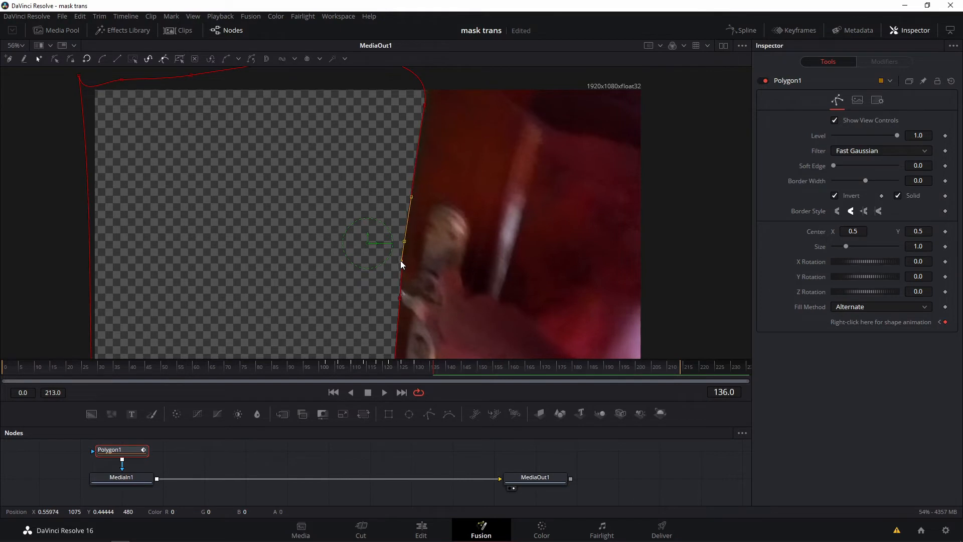
drag(424, 106, 423, 104)
At frame 136, pull the lower door-side mask point and the bottom corner back to follow the door's edge.
scroll(495, 164, down, 3)
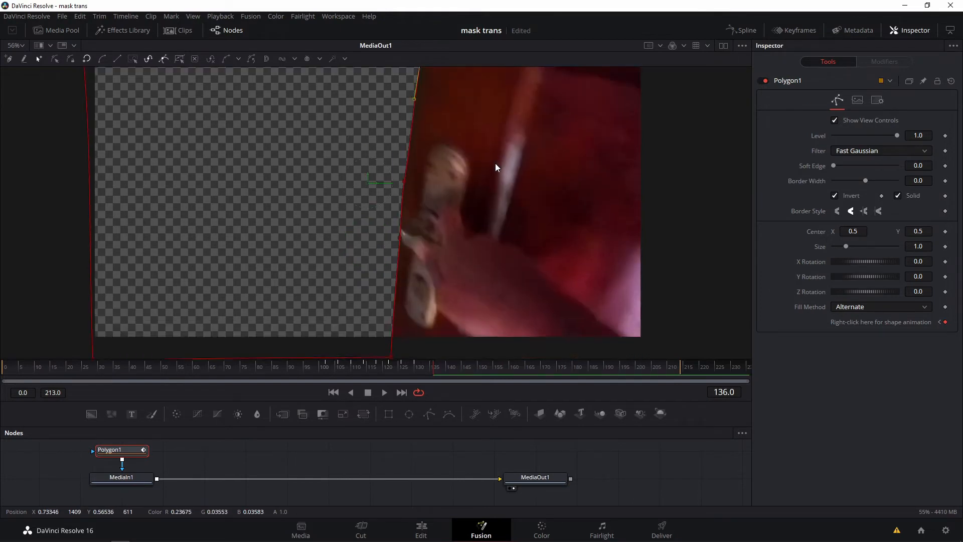
drag(399, 207, 395, 207)
mouse_move(391, 327)
mouse_down()
mouse_move(371, 323)
mouse_move(379, 326)
mouse_up()
scroll(441, 141, up, 4)
click(425, 131)
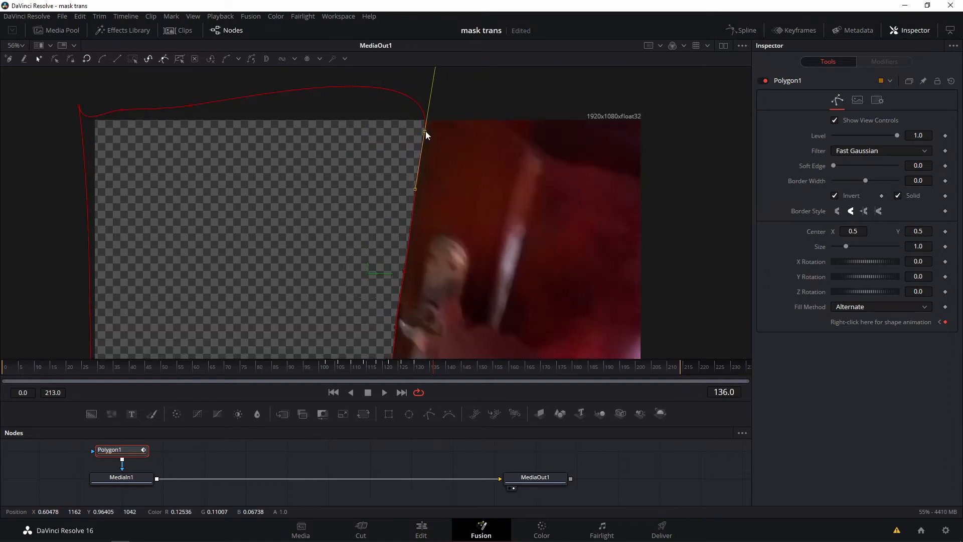
scroll(507, 180, down, 5)
click(394, 177)
drag(395, 158, 395, 179)
Advance to frame 140, select the door-side mask points and shift the upper part of that edge over to the door.
key(Right)
key(Right)
key(Right)
key(Right)
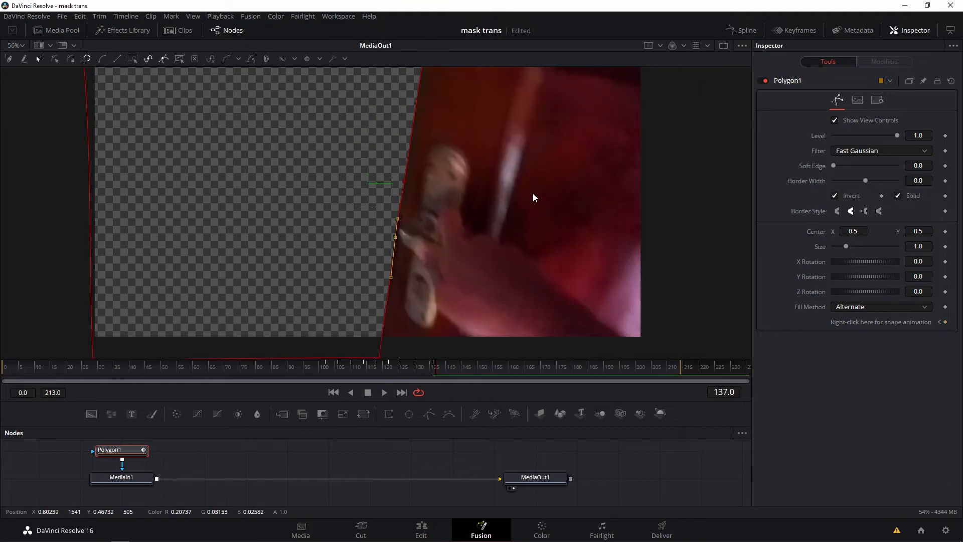
scroll(472, 243, down, 2)
scroll(458, 306, down, 1)
scroll(456, 342, down, 1)
drag(456, 341, 451, 103)
scroll(471, 301, up, 1)
click(439, 81)
click(451, 103)
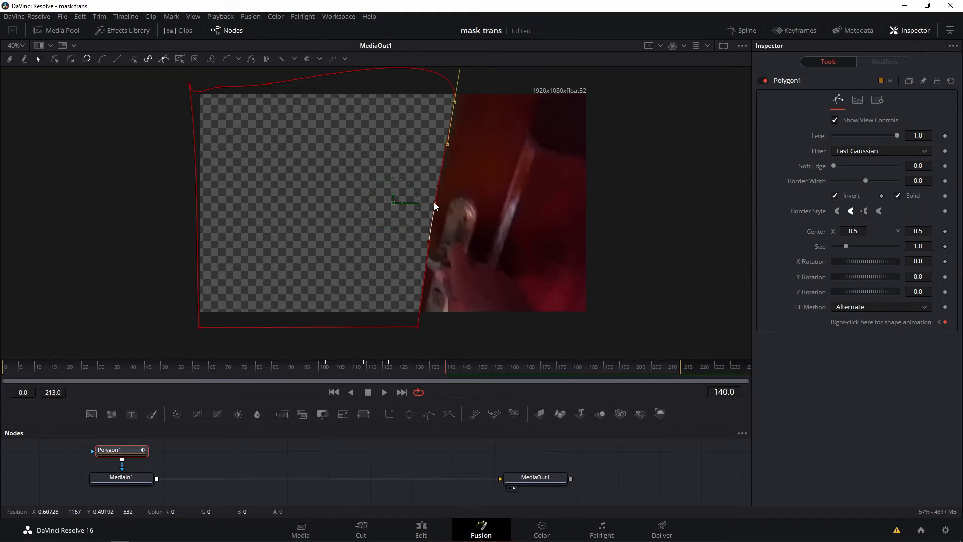
At frame 140, align the mask's bottom door-side corner and the lower door-side point with the door's edge.
drag(419, 326, 408, 327)
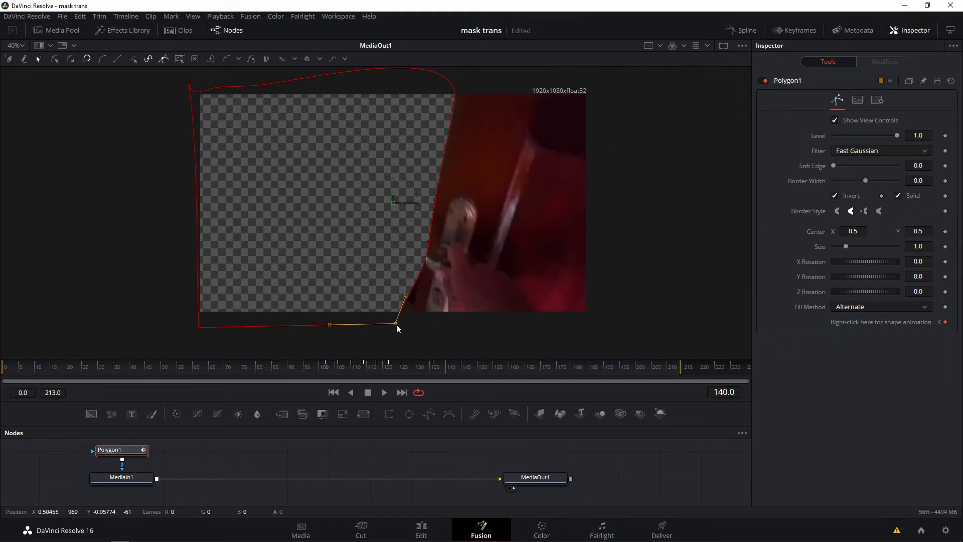
click(421, 242)
drag(407, 327, 409, 326)
drag(423, 242, 426, 241)
scroll(450, 136, up, 1)
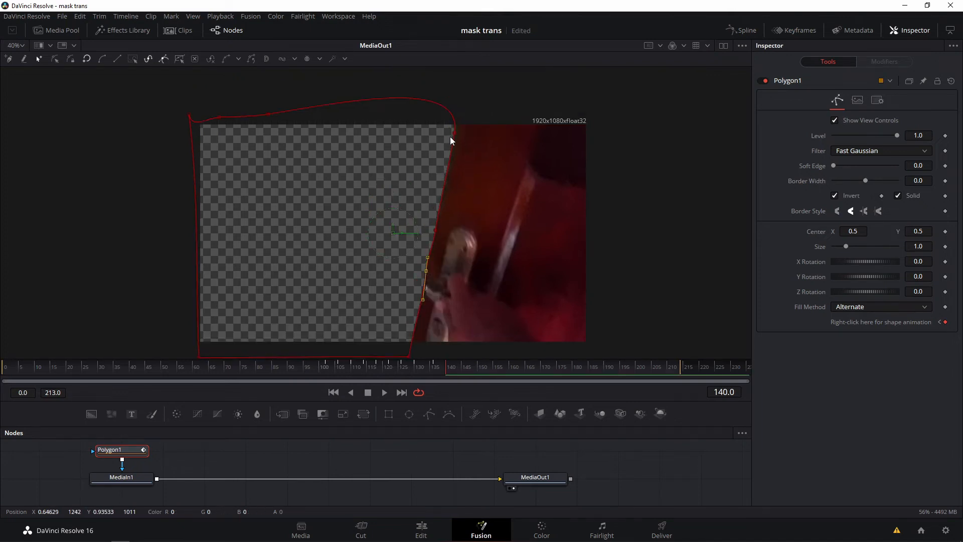
scroll(647, 140, down, 1)
Advance to frame 150, select the door-side mask points and shift them across to the door's new edge position.
key(Right)
key(Right)
key(Right)
key(Right)
key(Right)
key(Right)
key(Right)
key(Right)
key(Right)
key(Right)
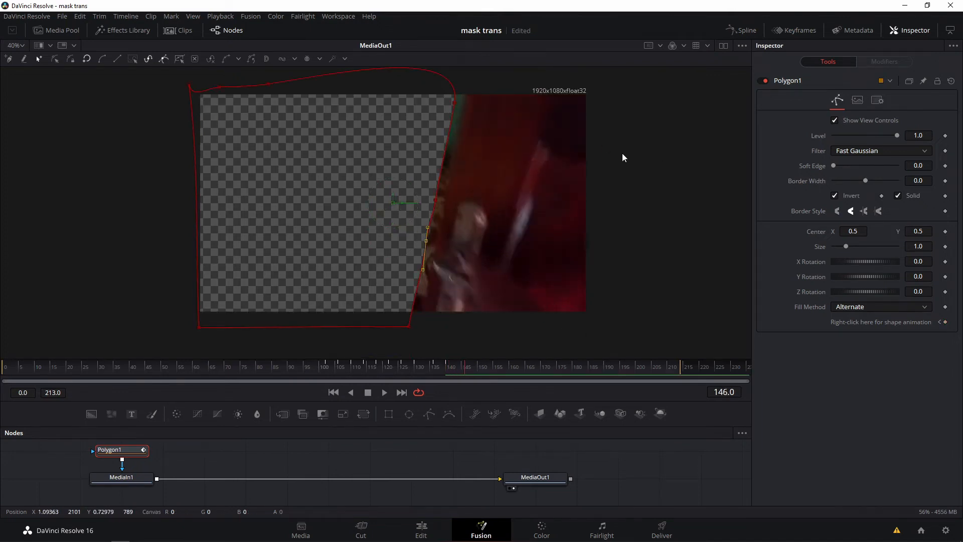
drag(485, 345, 401, 95)
drag(444, 168, 443, 167)
drag(456, 103, 497, 103)
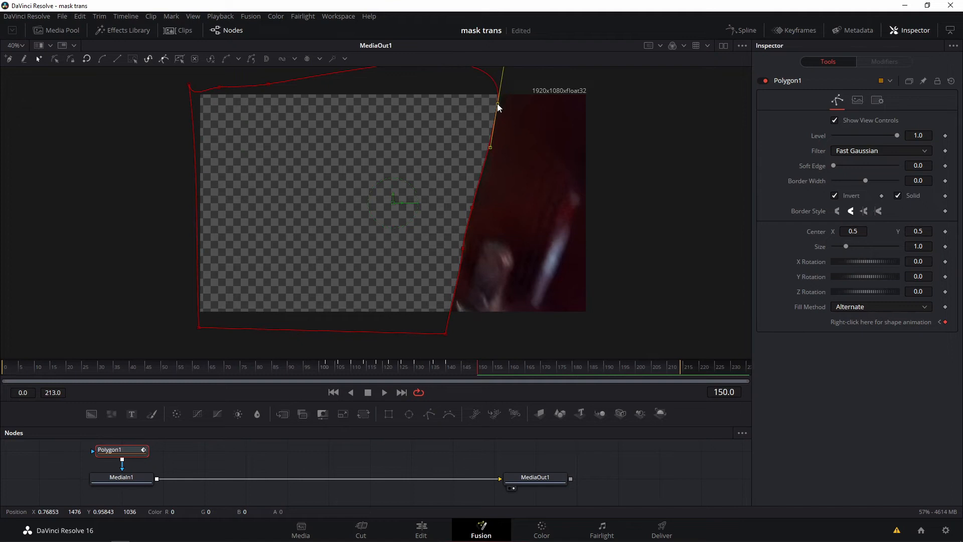
mouse_move(463, 248)
mouse_down()
mouse_move(451, 249)
mouse_move(461, 250)
mouse_up()
Move to frame 156, select the door-side mask points together and shift them across to the door's edge.
click(490, 367)
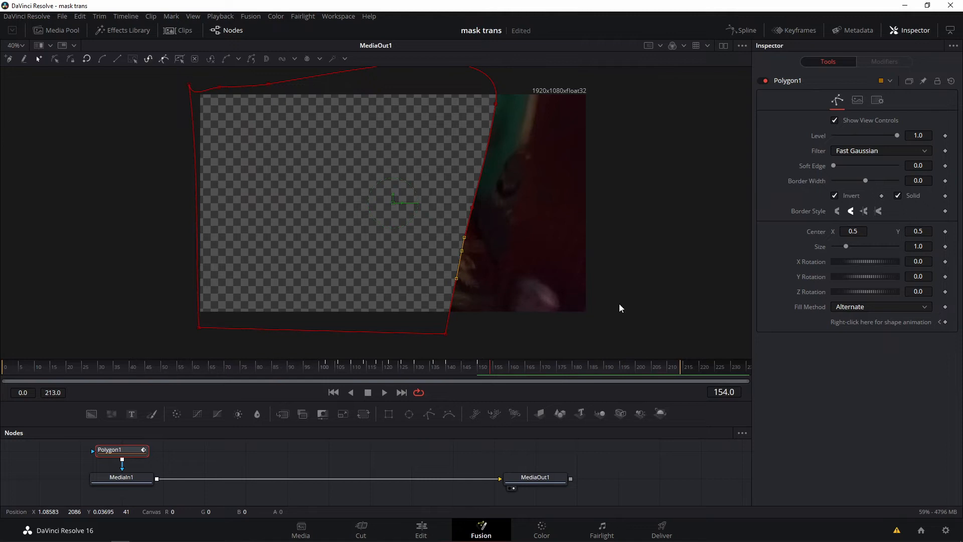
key(Right)
key(Right)
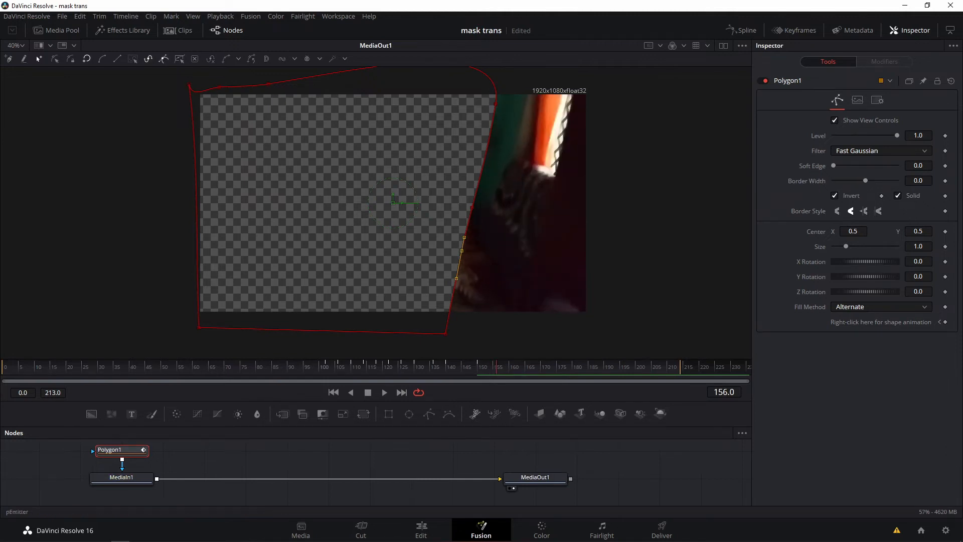
drag(483, 342, 438, 23)
drag(569, 335, 363, 10)
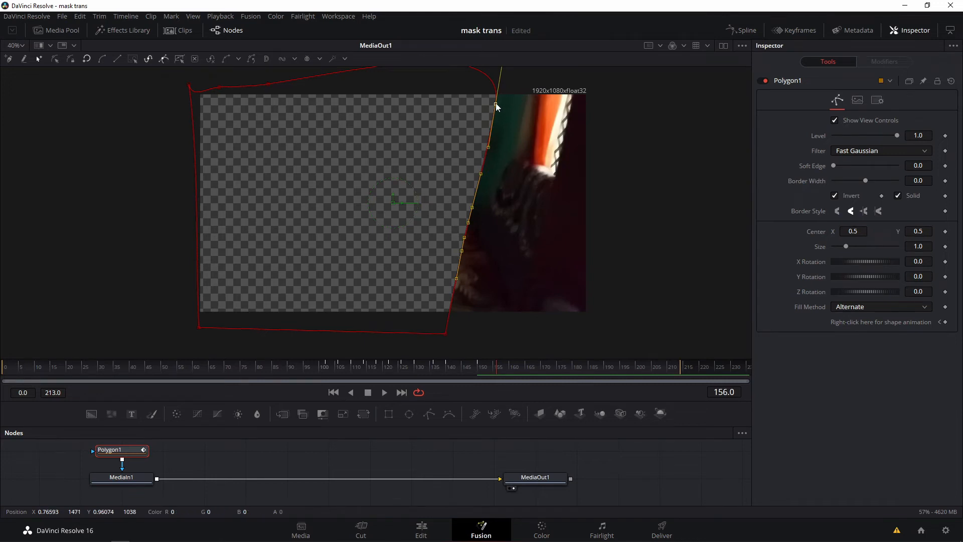
drag(495, 104, 567, 107)
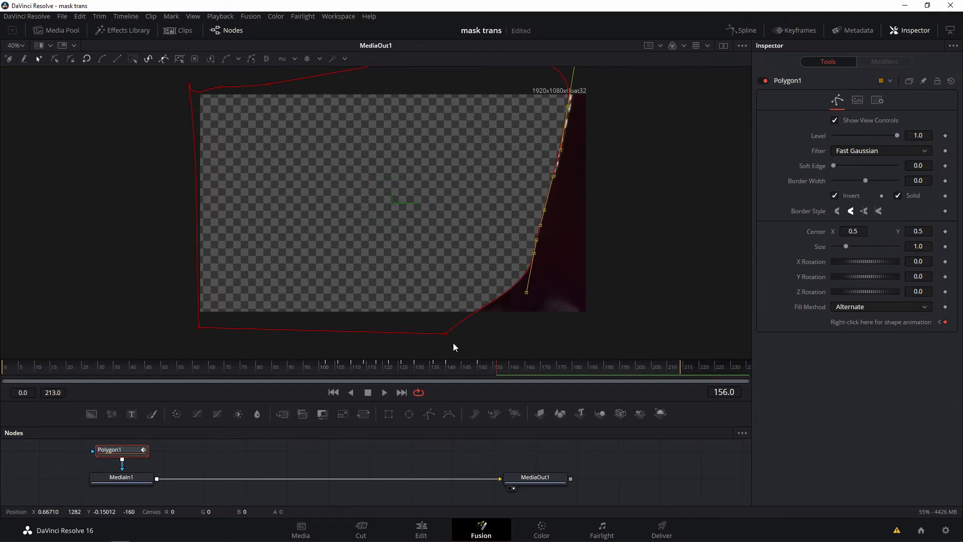
At frame 156, fit the bottom, upper and middle door-side points to the door and pull the opposite corners farther outside the picture.
drag(444, 334, 505, 347)
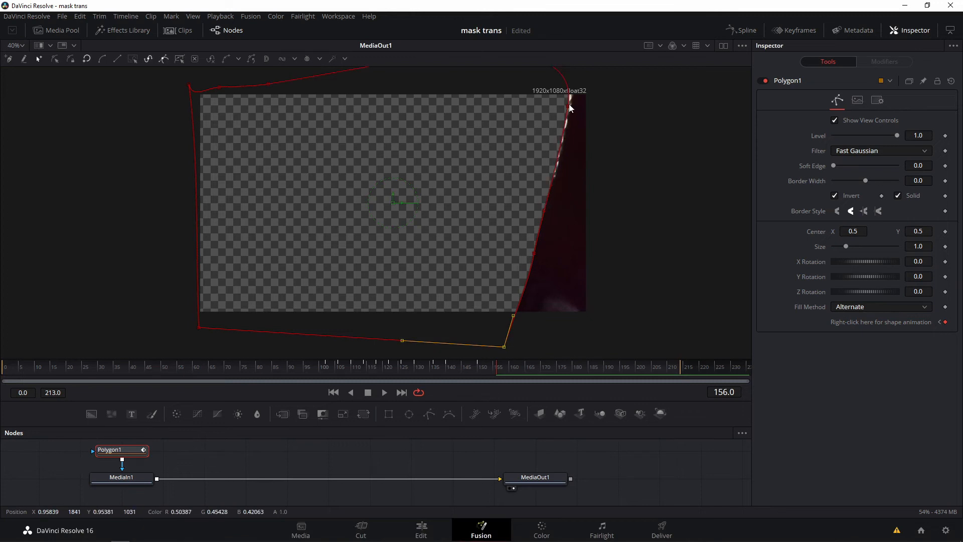
click(569, 106)
drag(569, 107, 570, 108)
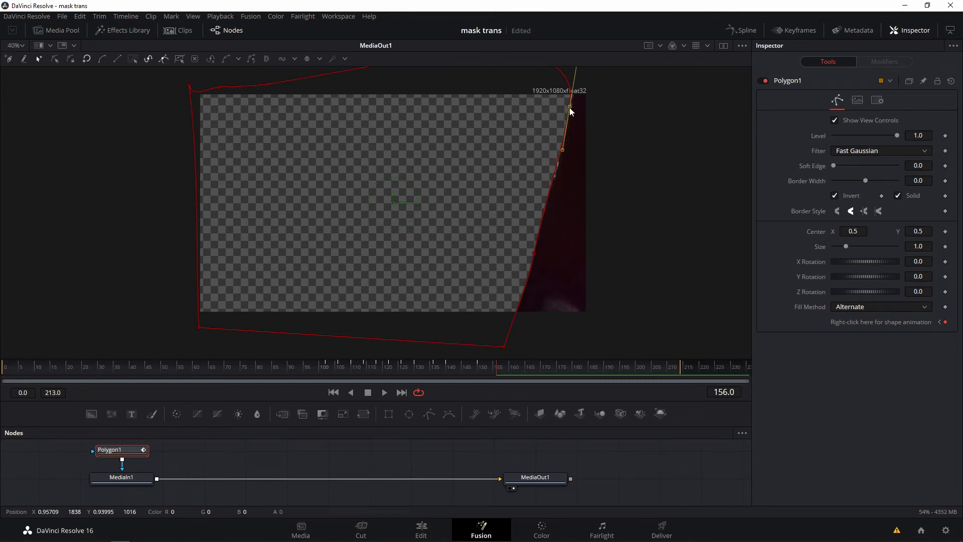
drag(563, 149, 544, 210)
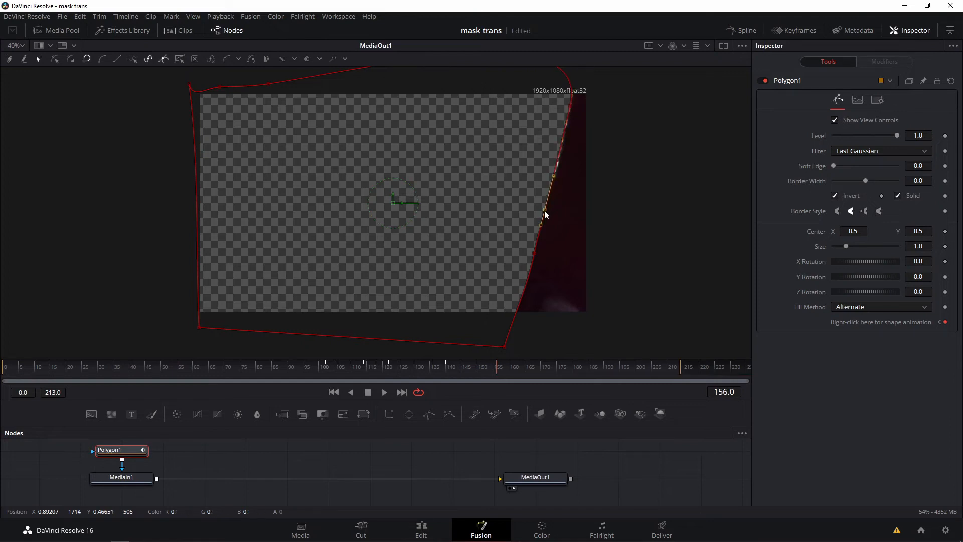
click(571, 107)
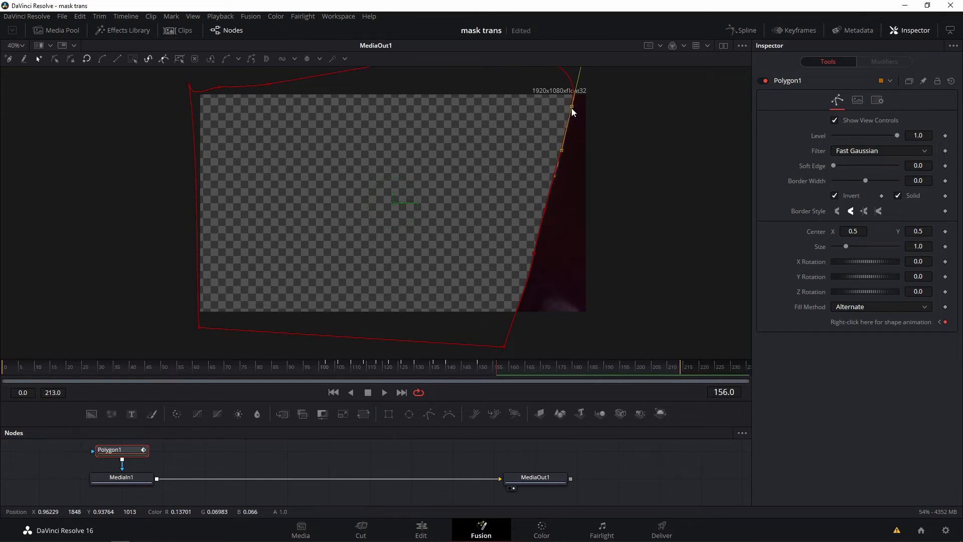
click(545, 210)
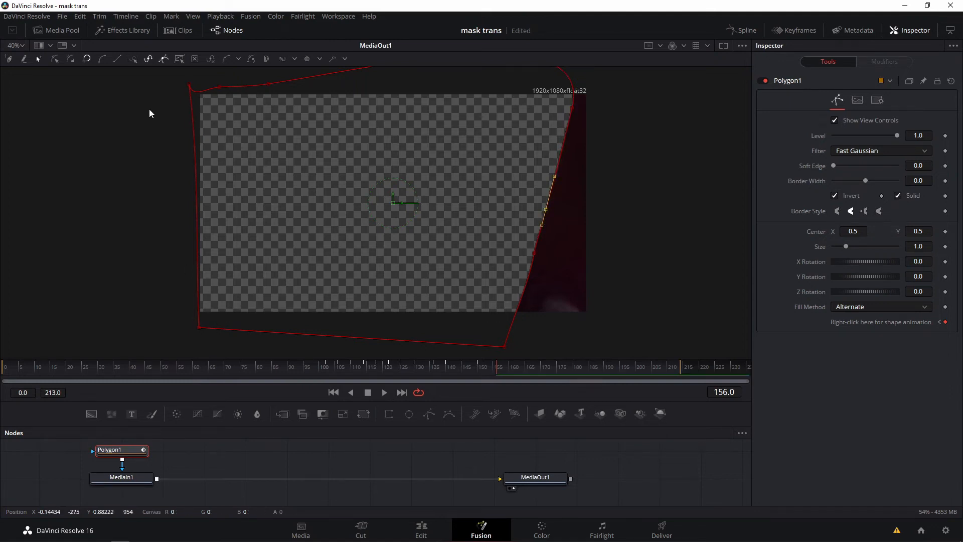
drag(198, 327, 178, 328)
drag(190, 85, 180, 83)
Advance to about frame 160, select all door-side mask points and move them out past the edge of the picture.
key(Right)
key(Right)
key(Right)
key(Right)
scroll(556, 341, down, 1)
scroll(563, 333, up, 2)
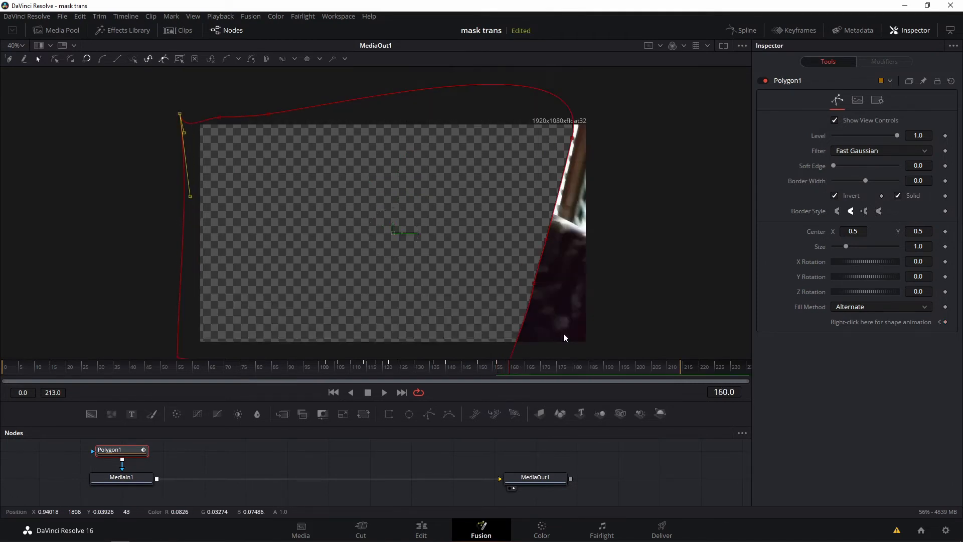
scroll(565, 334, down, 3)
drag(579, 322, 499, 171)
drag(551, 216, 651, 282)
key(Right)
key(Right)
key(Right)
scroll(640, 268, up, 2)
Step back through the frames to 146 and move the door-side mask points back onto the door's edge there.
key(Left)
key(Left)
key(Left)
key(Left)
key(Left)
key(Left)
key(Left)
key(Left)
key(Left)
key(Left)
key(Left)
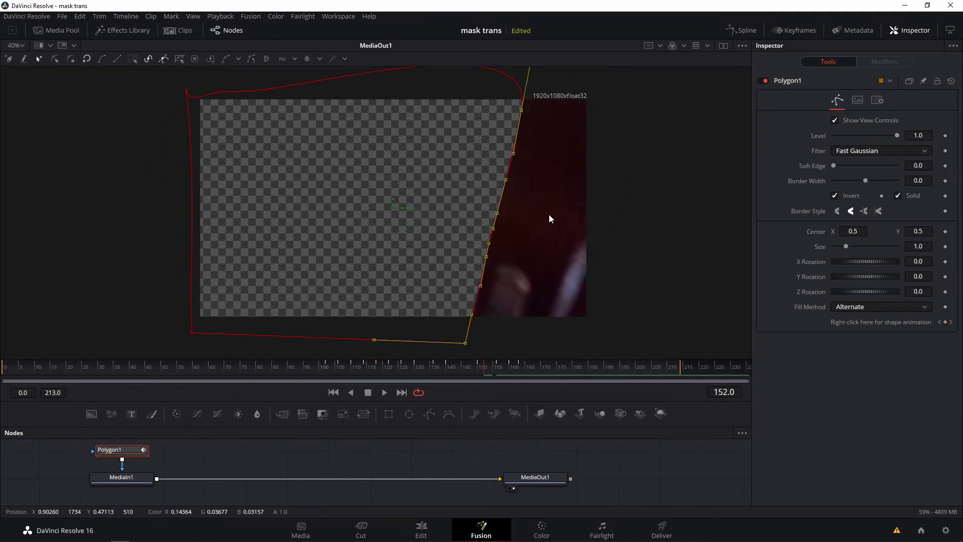
key(Left)
key(Left)
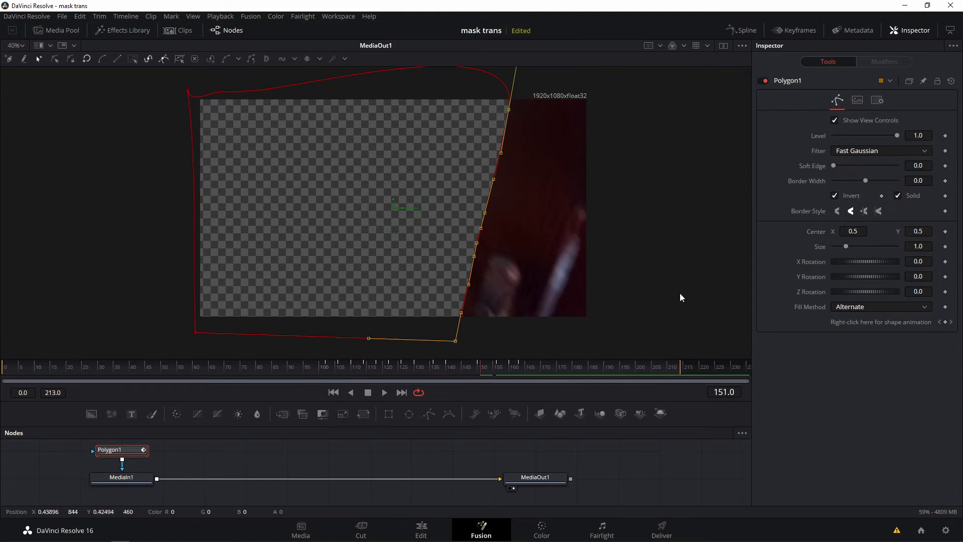
key(Left)
key(Left)
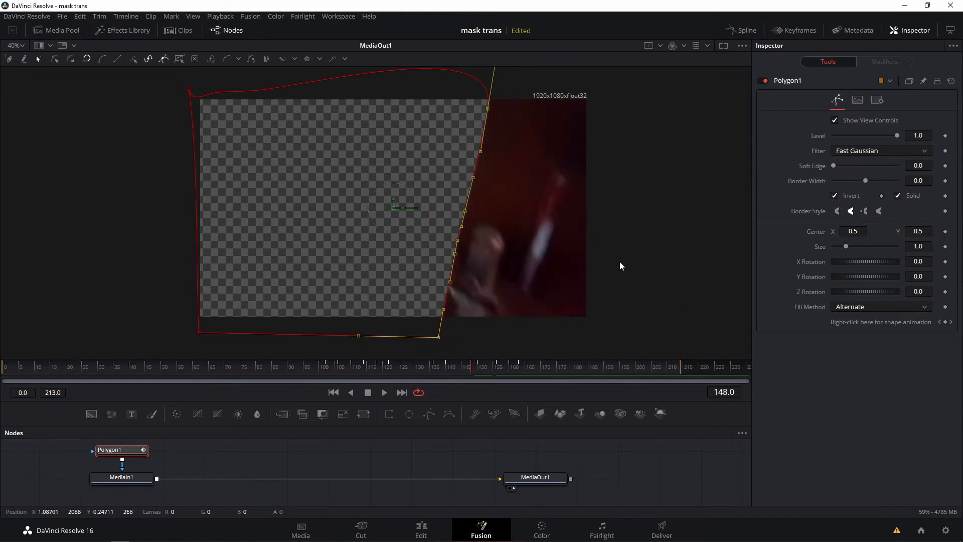
key(Left)
key(Left)
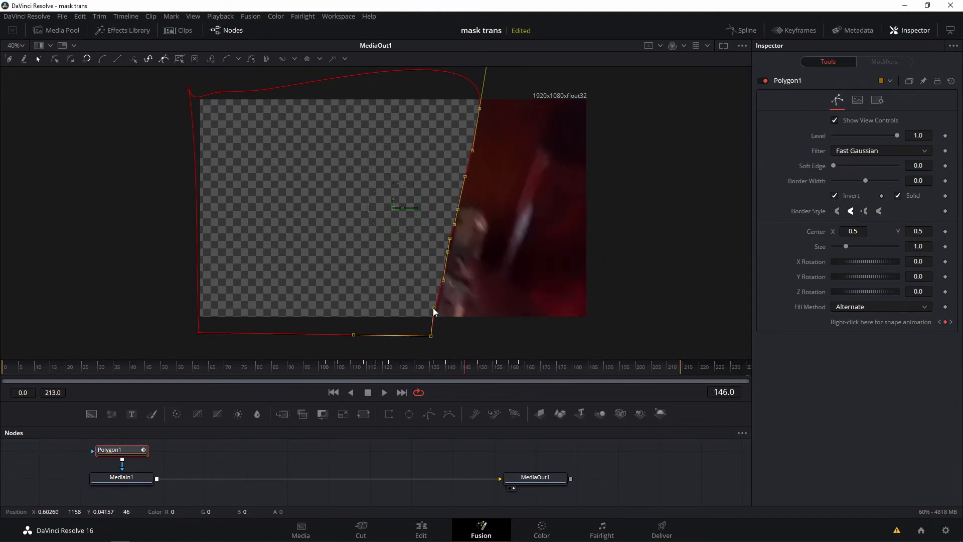
mouse_move(441, 279)
mouse_down()
mouse_move(431, 243)
mouse_move(427, 272)
mouse_up()
click(428, 272)
click(419, 328)
click(435, 243)
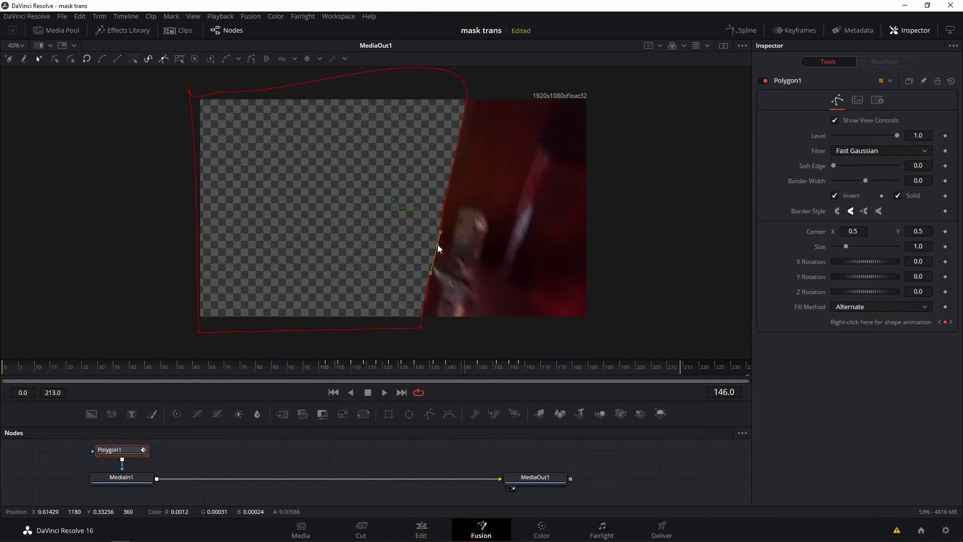
A few frames before 146, refit the mask's bottom corner, lower, middle and top door-side points to the door's edge.
key(Left)
key(Left)
key(Left)
click(441, 203)
drag(415, 330, 421, 329)
drag(431, 246, 434, 245)
drag(460, 104, 463, 102)
drag(435, 246, 433, 245)
click(420, 329)
Step back past frame 138 and adjust the mask's bottom and top corners on the side opposite the door's edge.
key(Left)
key(Left)
key(Left)
key(Left)
key(Left)
key(Left)
key(Left)
key(Left)
key(Left)
key(Left)
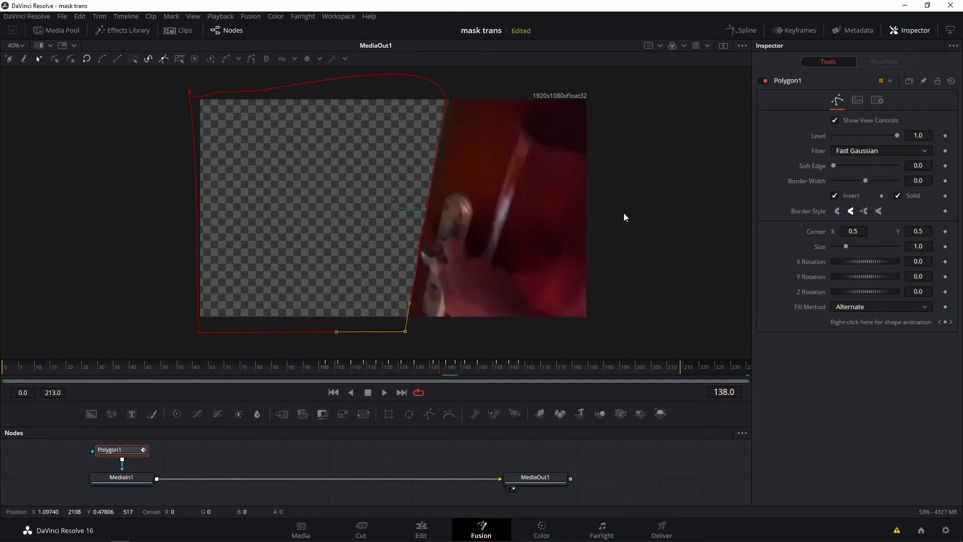
key(Left)
key(Left)
key(Left)
key(Left)
key(Left)
key(Left)
key(Left)
key(Left)
key(Left)
drag(200, 332, 216, 329)
drag(197, 91, 185, 90)
Step back to frame 120 and adjust the top and upper-middle door-side mask points to follow the door's edge.
key(Left)
key(Left)
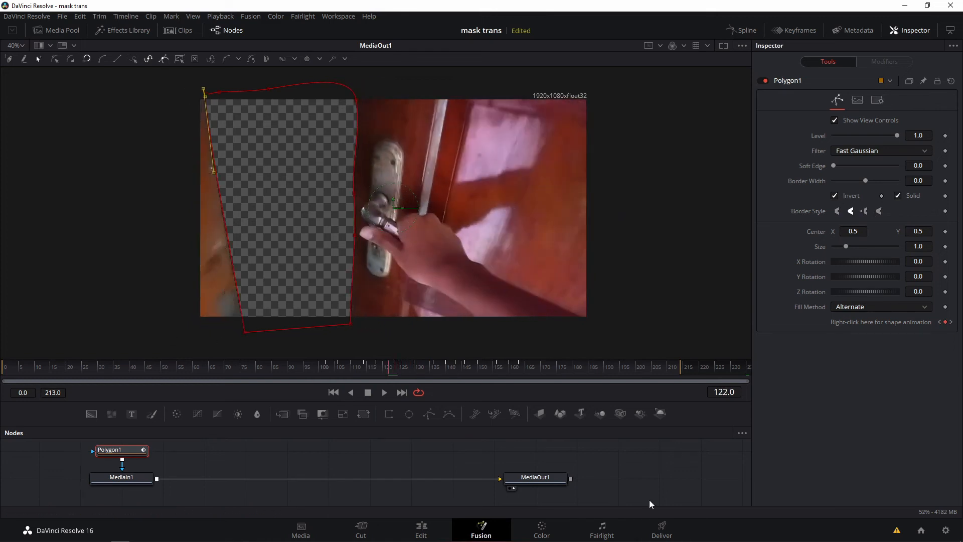
key(Left)
key(Left)
click(350, 102)
click(345, 189)
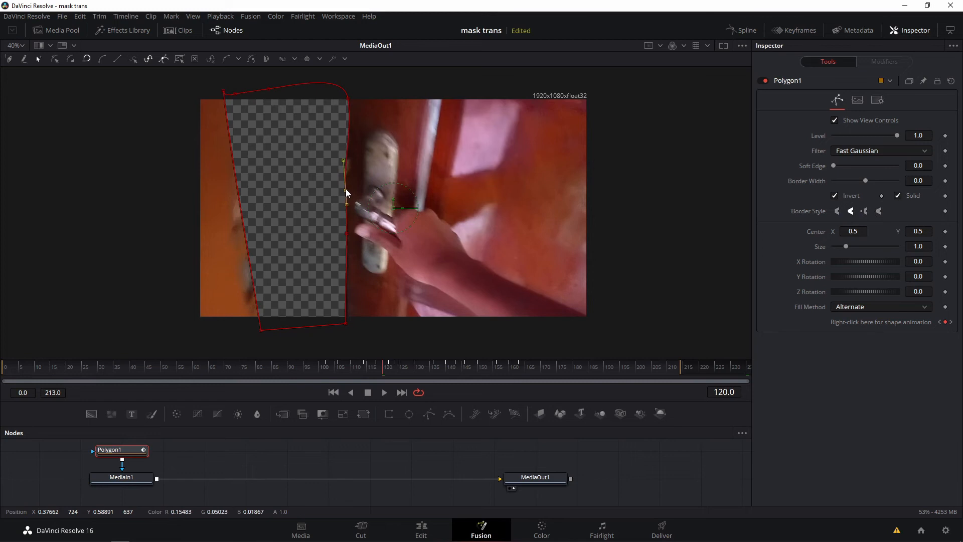
Step back past frame 111 and nudge the mask's top corner on the door-frame side into line with the gap.
key(Left)
key(Left)
key(Left)
key(Left)
key(Left)
key(Left)
key(Left)
key(Left)
key(Left)
key(Left)
key(Left)
key(Left)
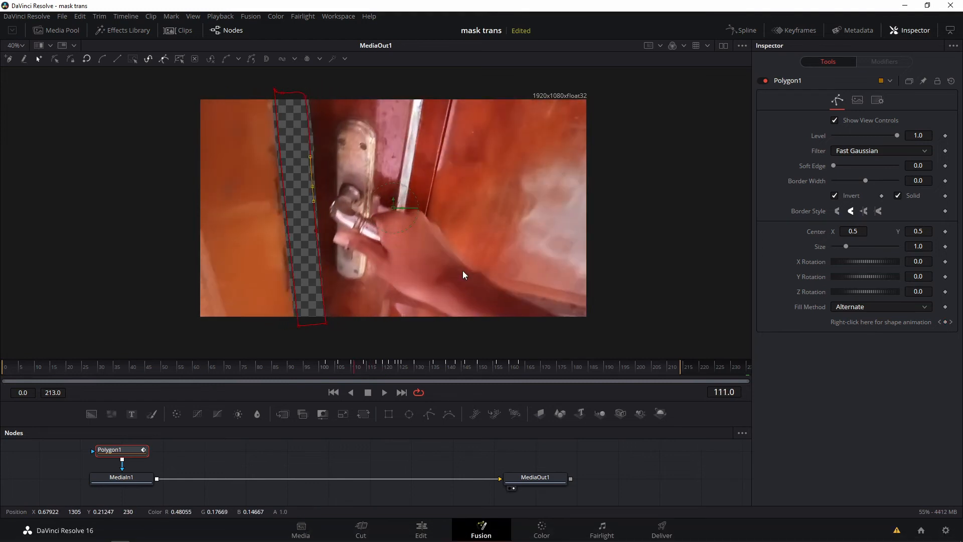
key(Left)
drag(279, 89, 282, 87)
Step through the frames around 101 and back to 96 to examine how the narrow mask sits before its first keyframe.
key(Left)
key(Left)
key(Left)
key(Left)
key(Left)
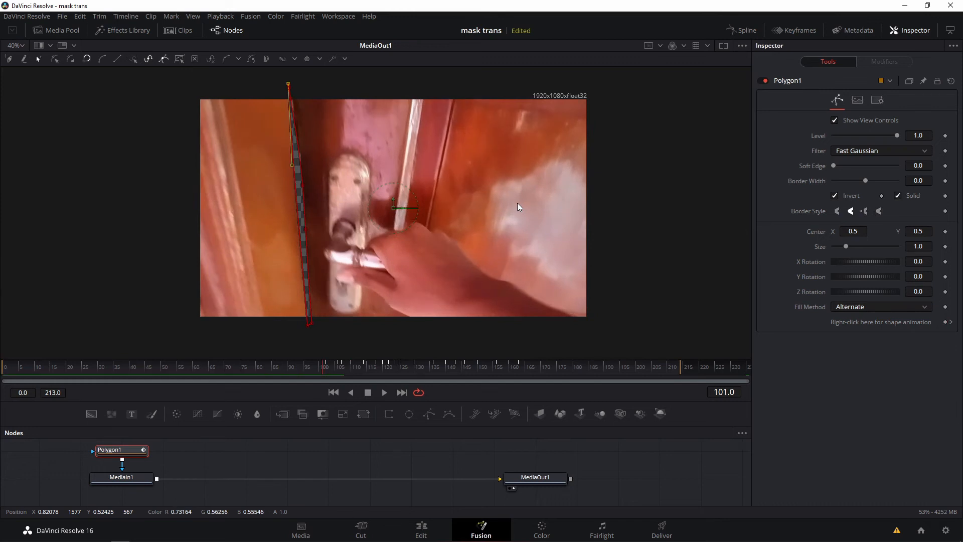
key(Right)
key(Right)
key(Right)
key(Left)
key(Left)
key(Left)
key(Left)
key(Left)
key(Left)
key(Left)
key(Left)
key(Left)
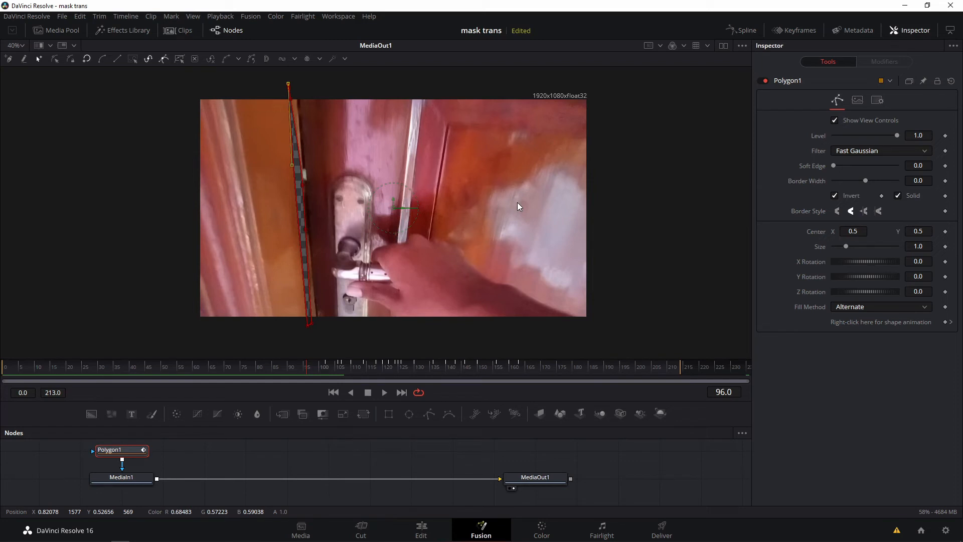
Keyframe the polygon mask's border width at 0.0 on frame 102.
key(Right)
key(Right)
key(Right)
key(Right)
key(Right)
key(Right)
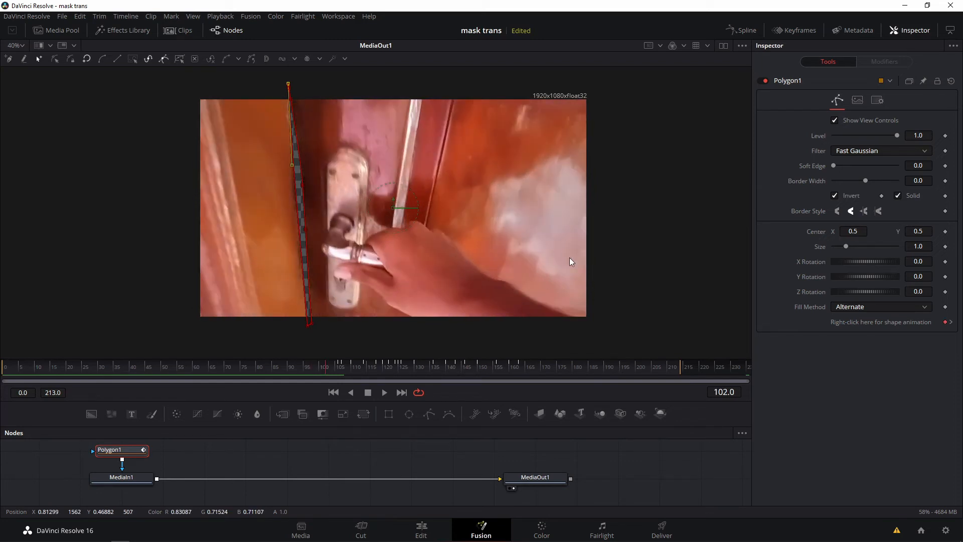
key(Left)
key(Right)
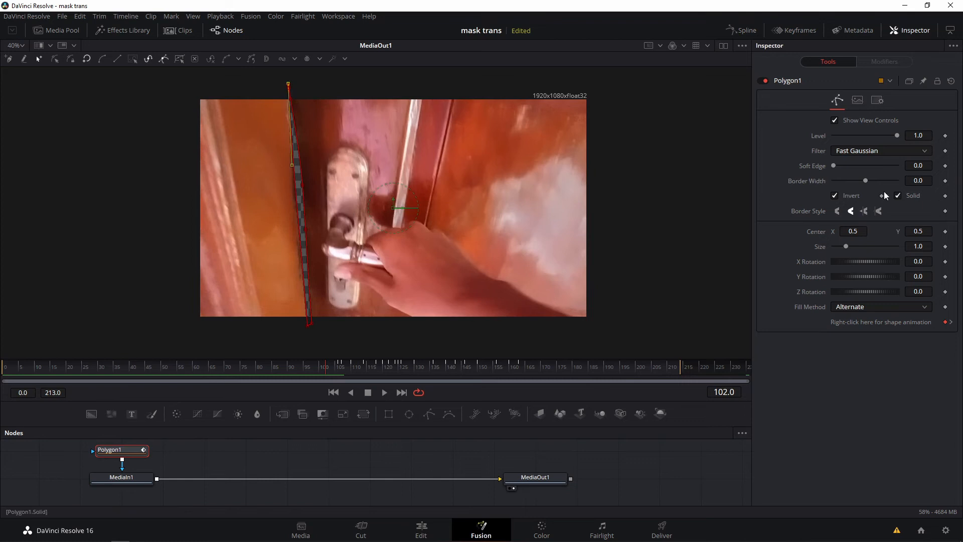
click(945, 181)
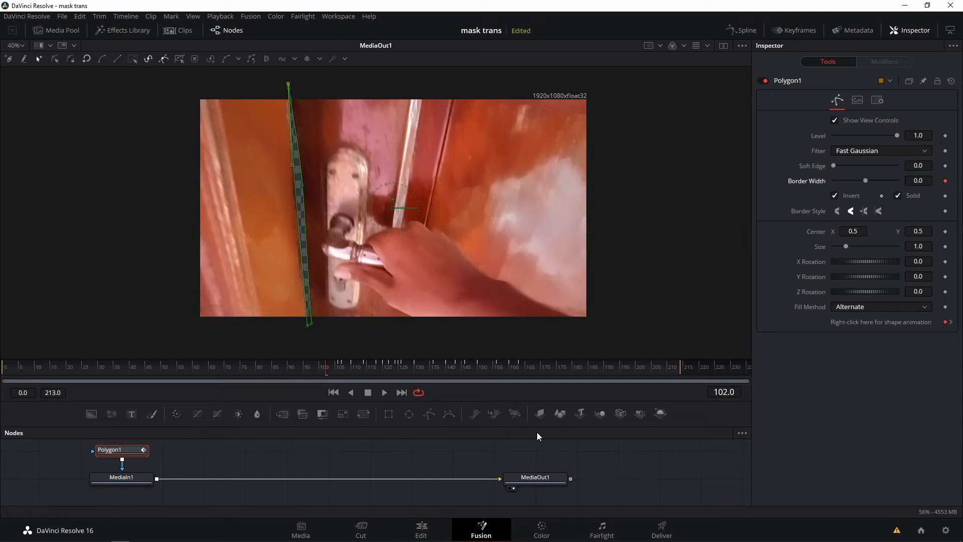
Set the mask's border width to -0.2 on frame 98 to close the gap beside the door.
key(Left)
key(Left)
key(Left)
key(Left)
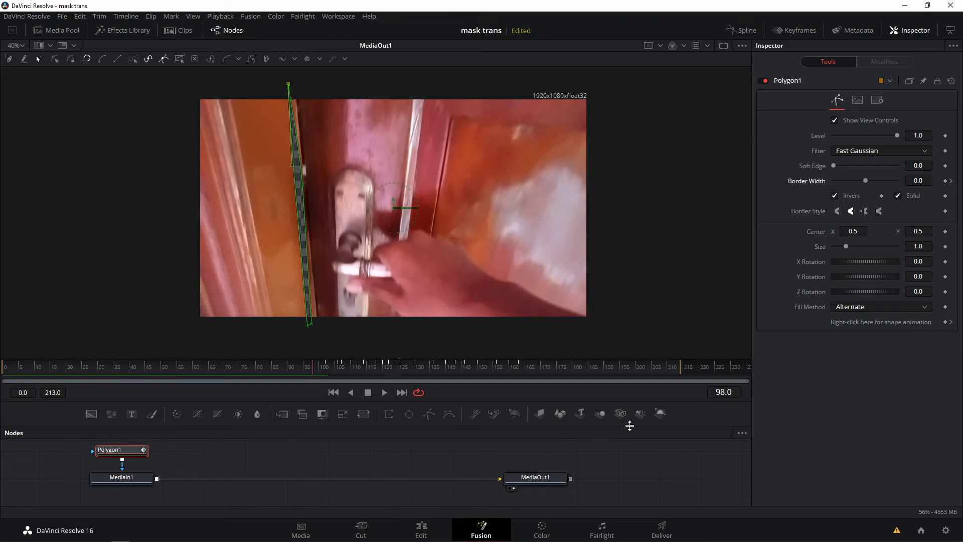
drag(863, 180, 654, 189)
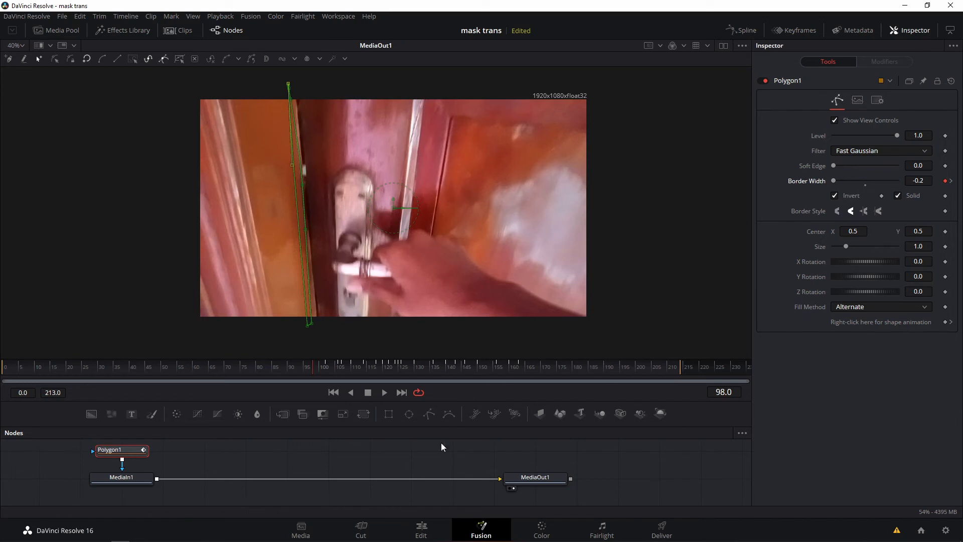
Switch to the Edit page and scrub through the door-opening section to check the masked beach reveal.
click(411, 535)
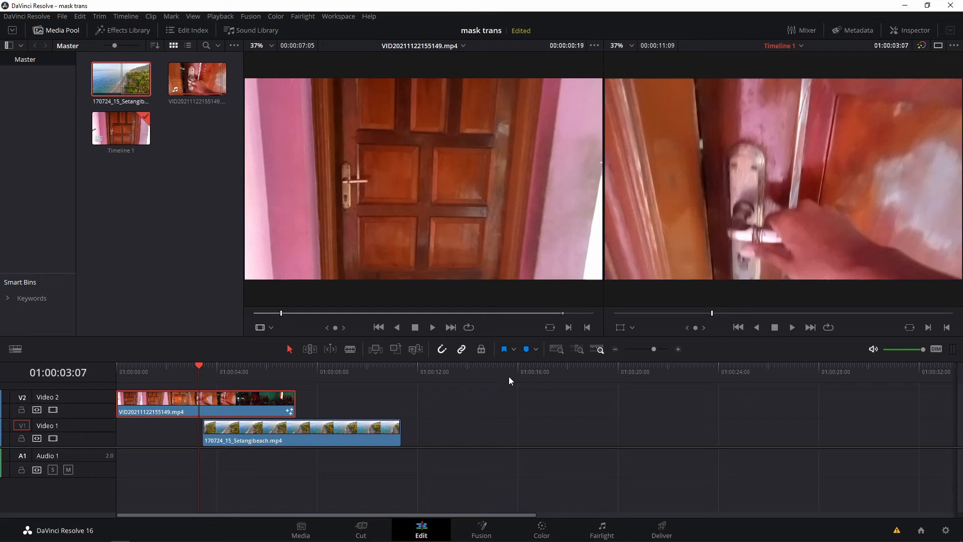
drag(200, 371, 257, 406)
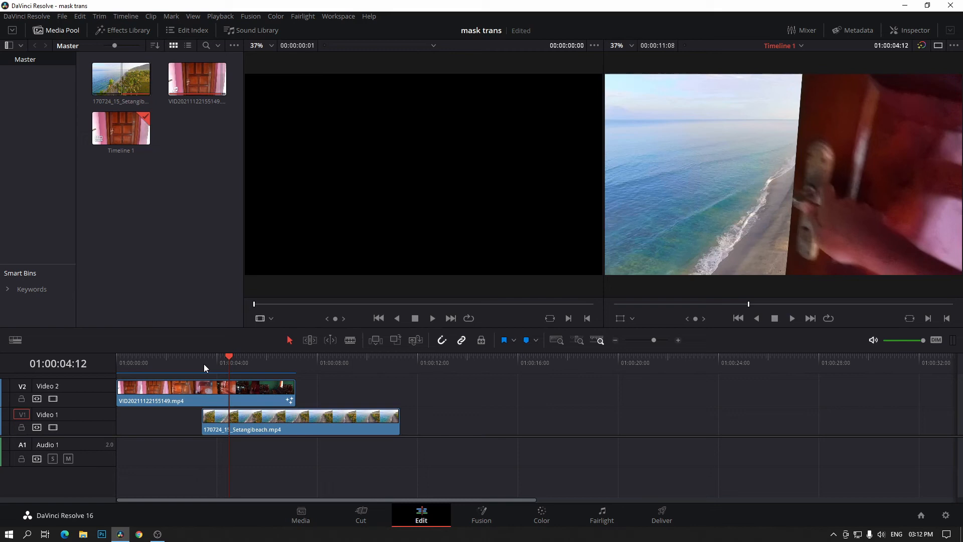
mouse_move(199, 363)
mouse_down()
mouse_move(183, 370)
mouse_move(216, 374)
mouse_move(201, 375)
mouse_up()
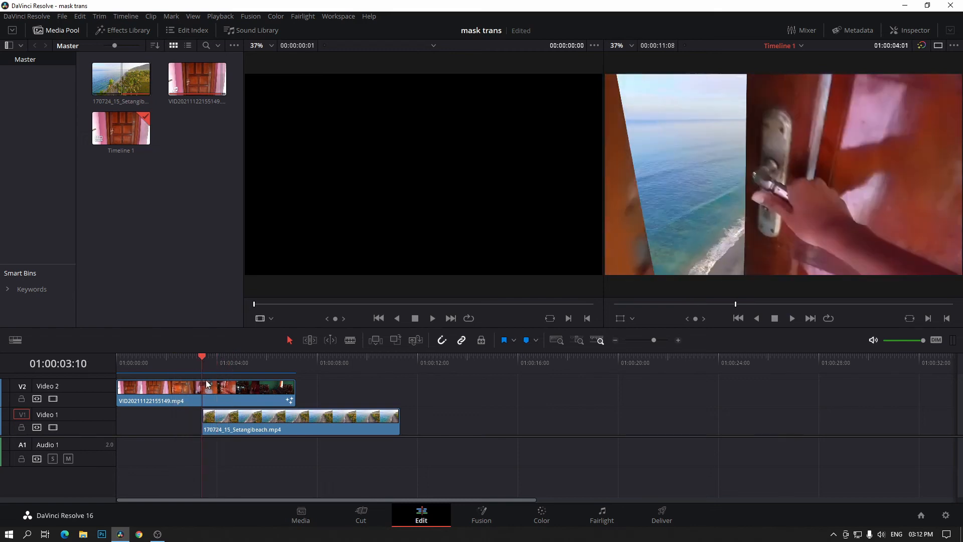
Select the beach clip on the Color page and add a static keyframe to it at 01:00:05:06.
click(261, 430)
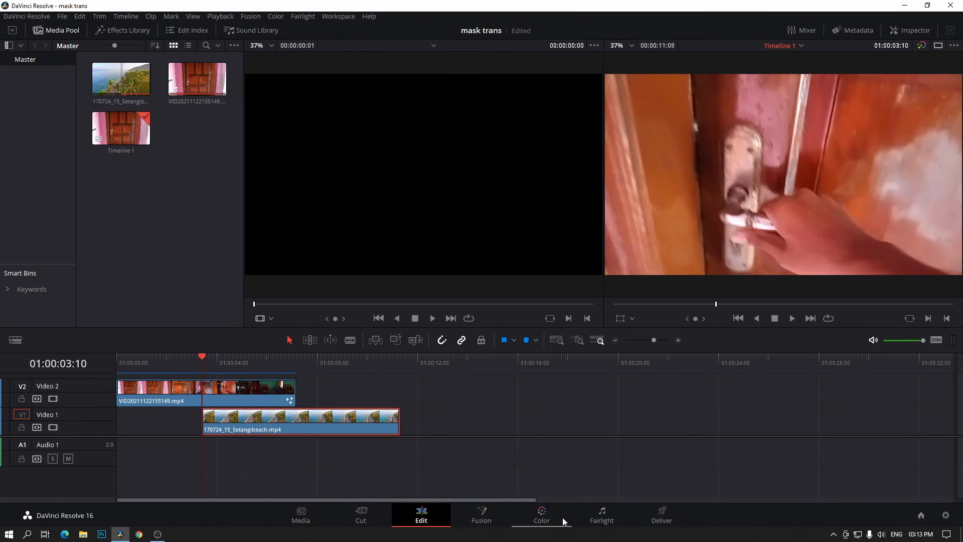
click(545, 513)
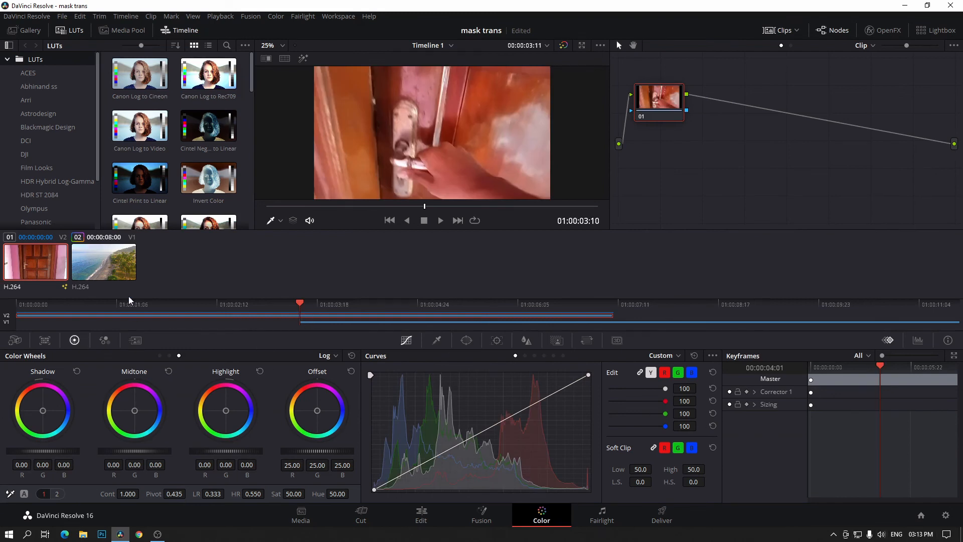
click(96, 259)
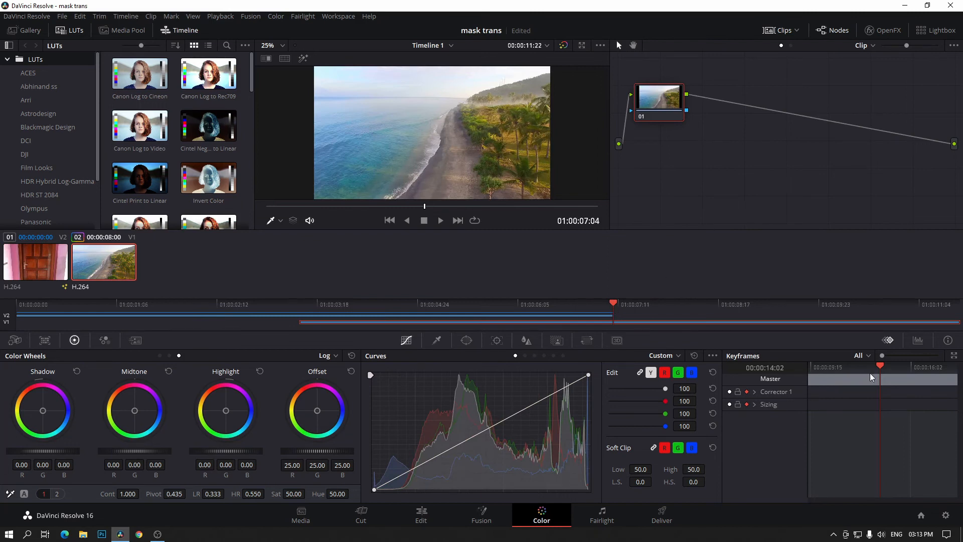
drag(882, 370, 845, 371)
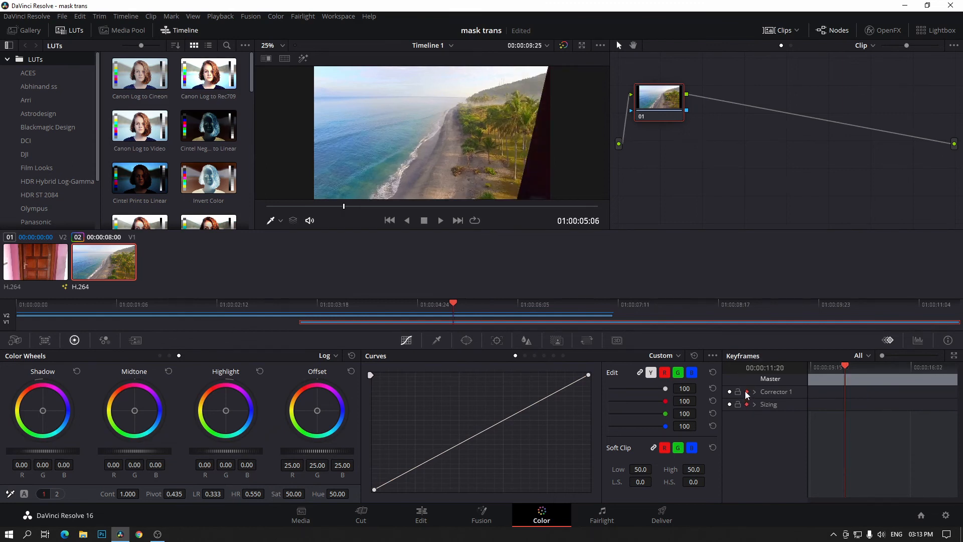
right_click(846, 391)
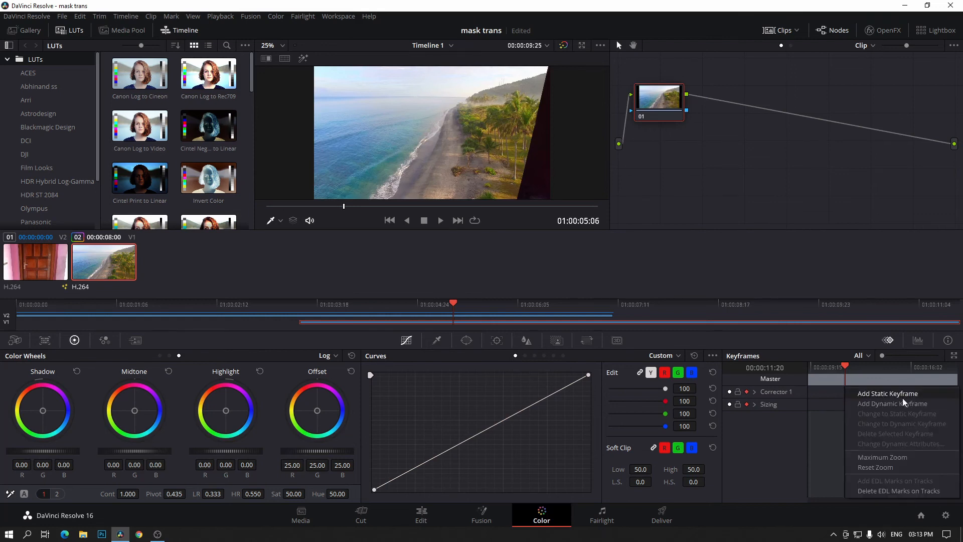
click(918, 396)
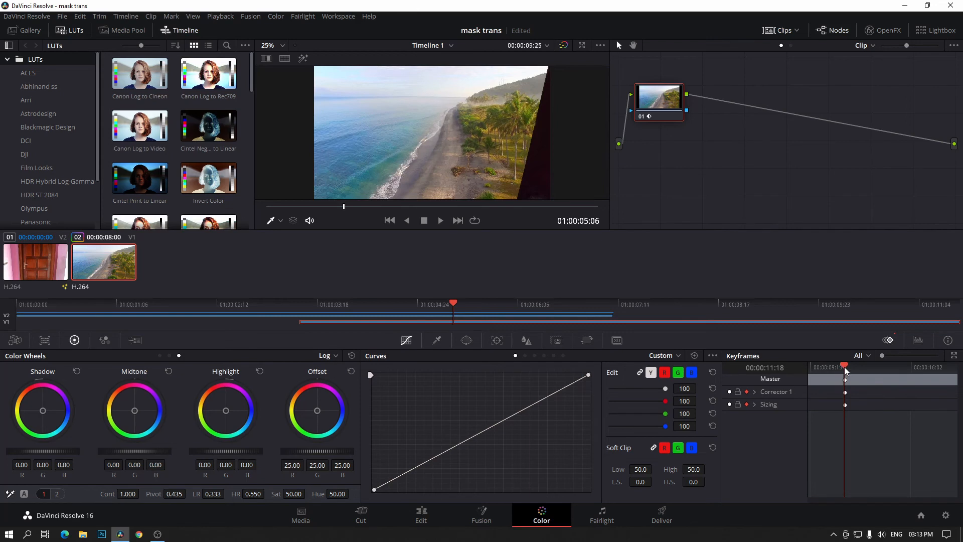
At 01:00:03:12, raise the beach clip's Offset in the Primaries Wheels to about 110.85 so it starts overexposed.
drag(845, 371, 813, 369)
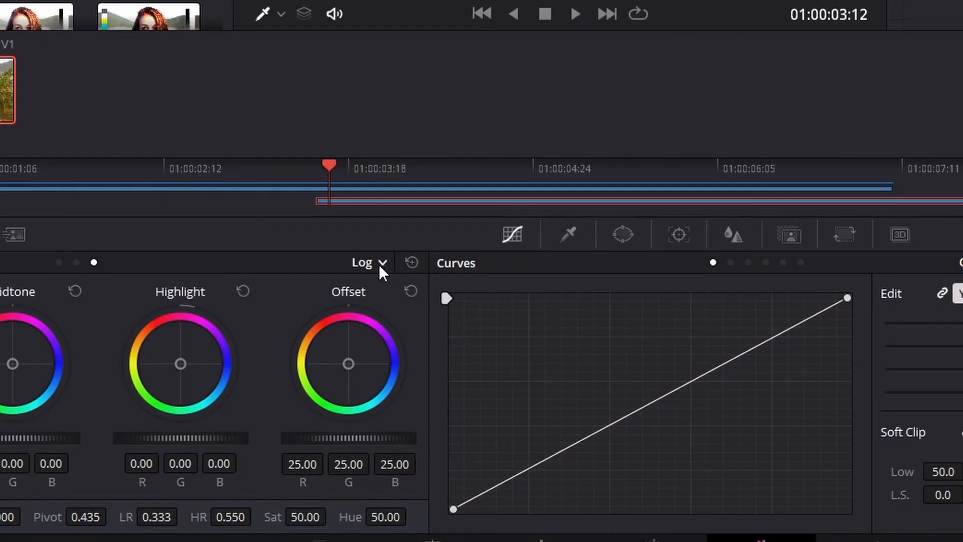
click(378, 264)
click(389, 286)
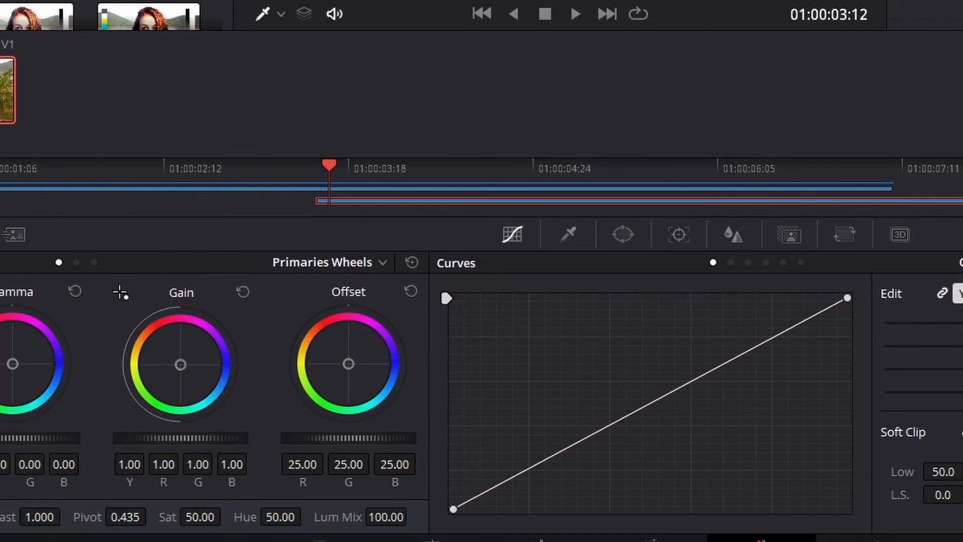
drag(335, 437, 414, 437)
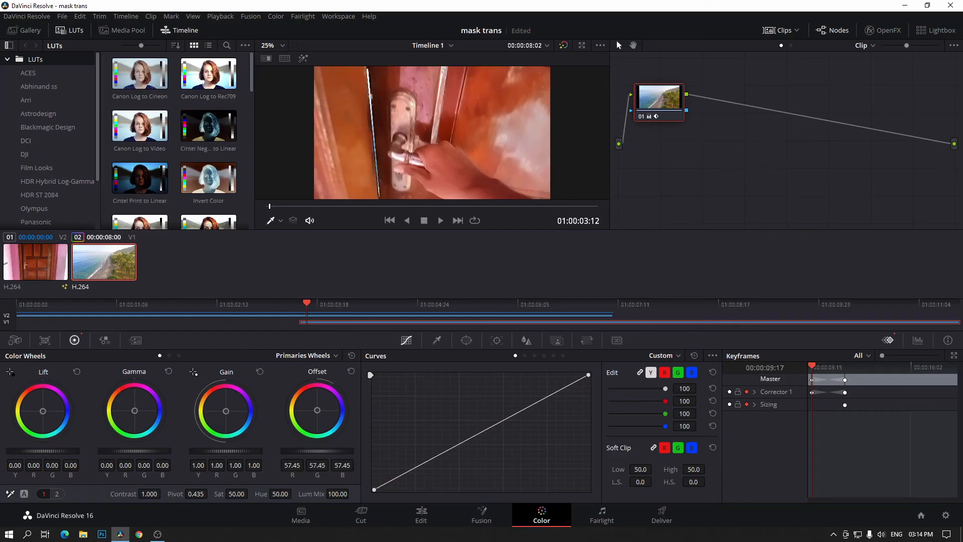
drag(317, 451, 377, 450)
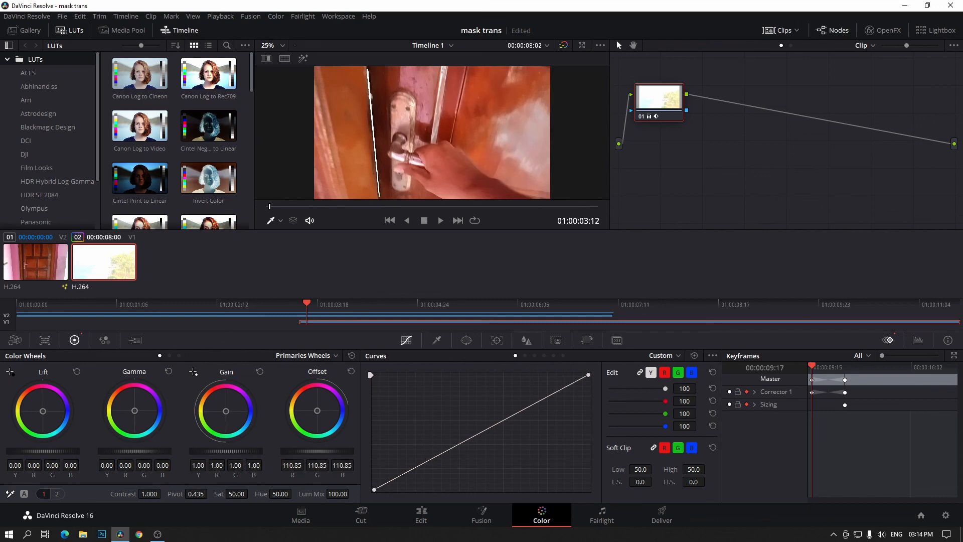
drag(309, 451, 312, 452)
Return to the Edit page and preview the transition from 01:00:03:10 to 01:00:05:24 to check the beach clip's brightness fade.
click(409, 516)
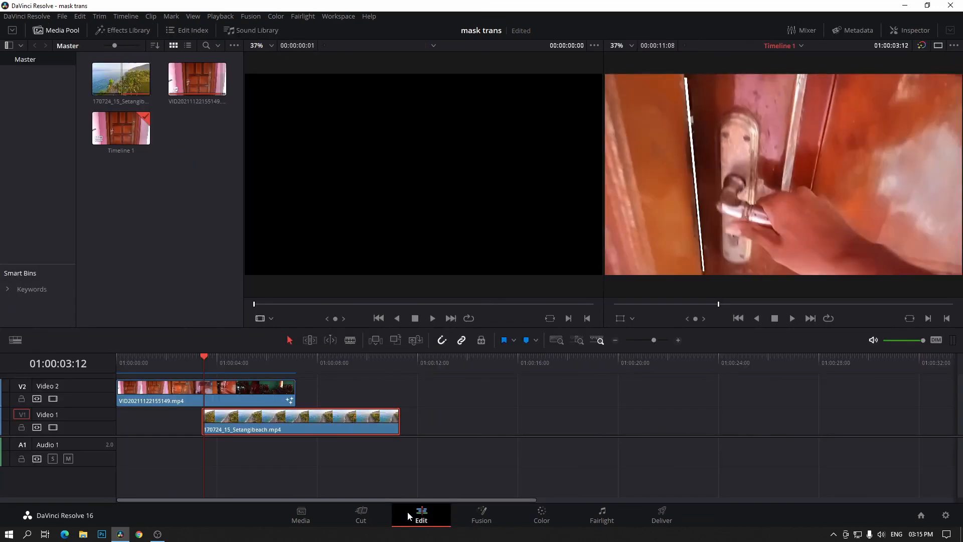
key(Left)
key(Left)
drag(189, 366, 254, 369)
click(203, 372)
key(space)
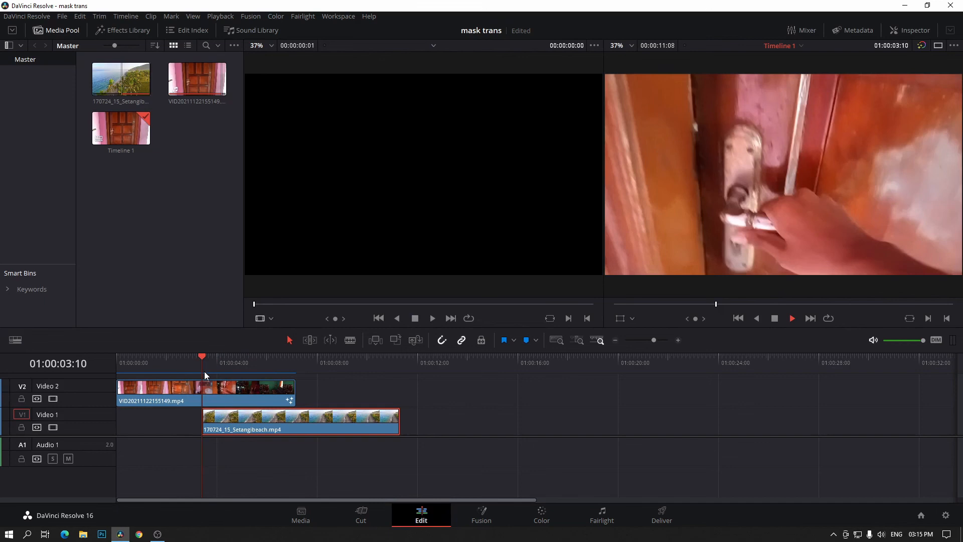
drag(220, 372, 266, 372)
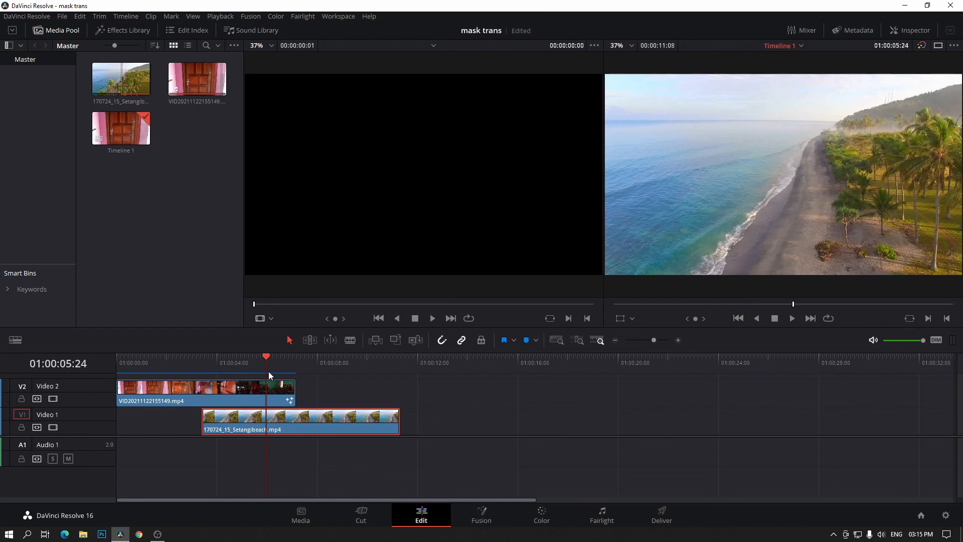